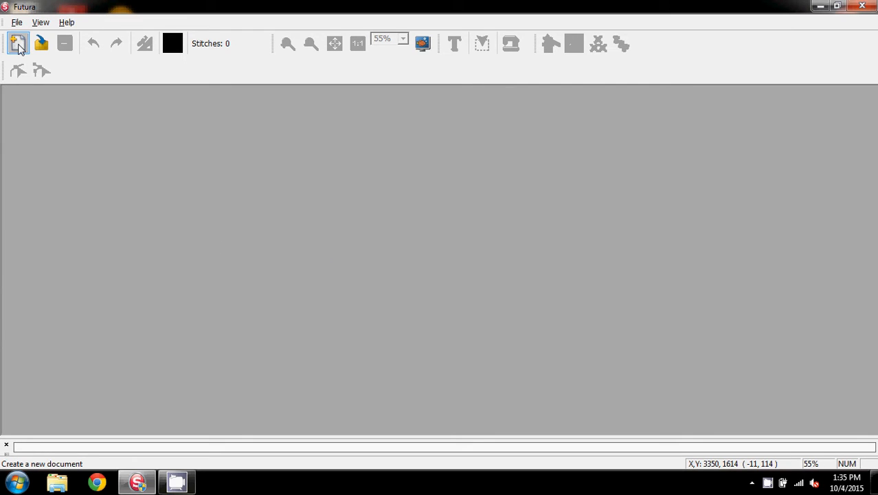
Create a new canvas and convert the image anotherhorse.bmp into an embroidery design with the Autopunch Wizard, skipping the optional steps
click(18, 46)
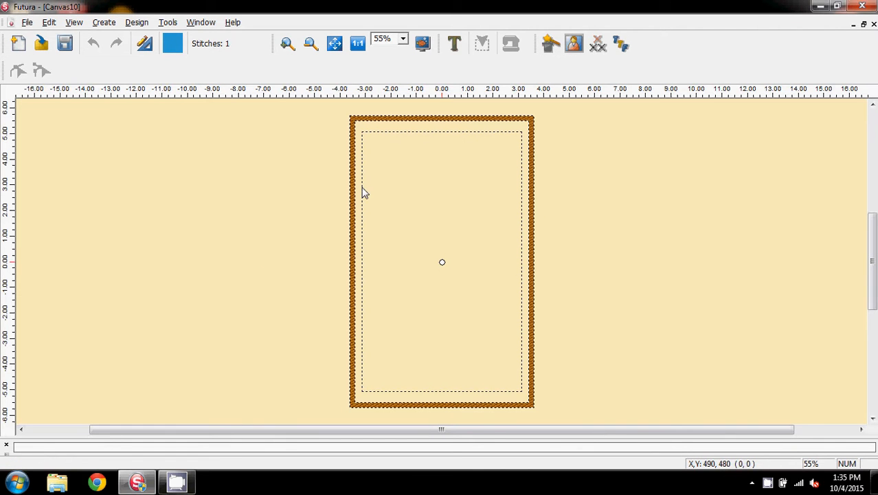
click(110, 28)
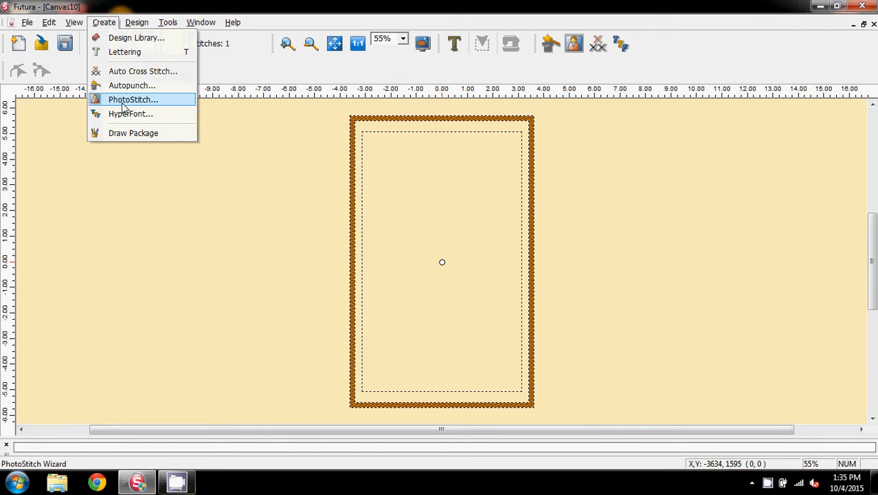
click(127, 85)
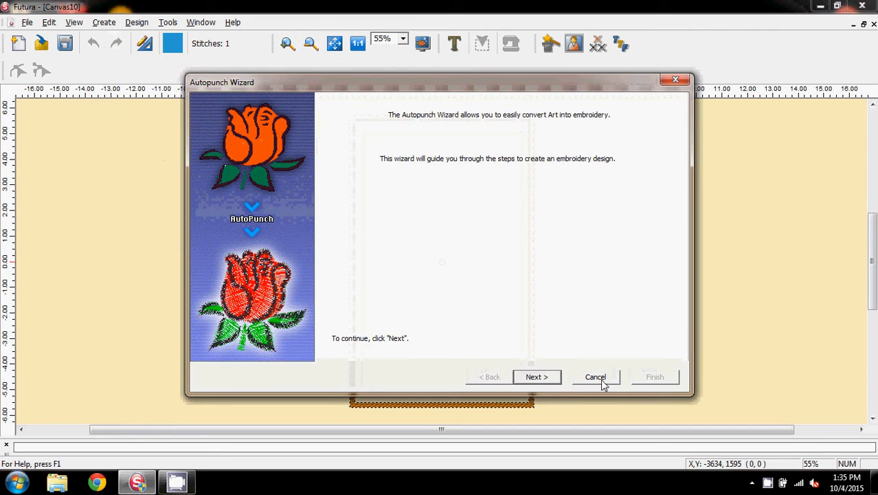
click(535, 377)
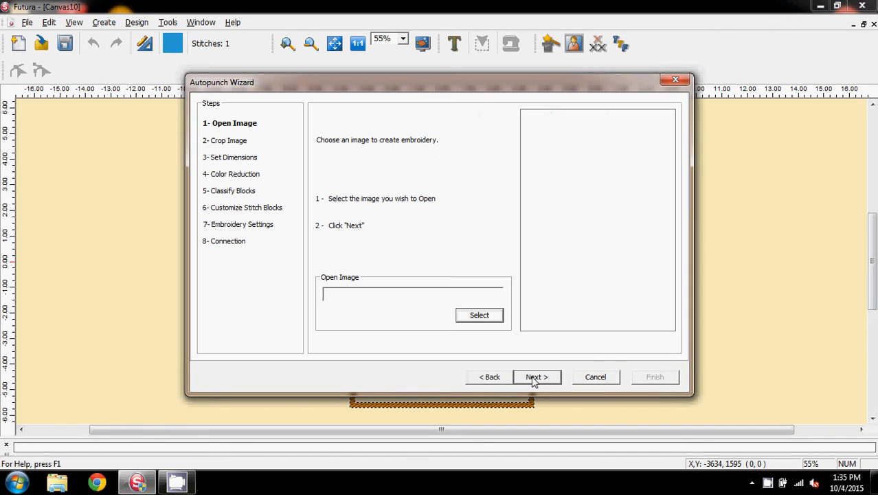
click(482, 317)
click(495, 226)
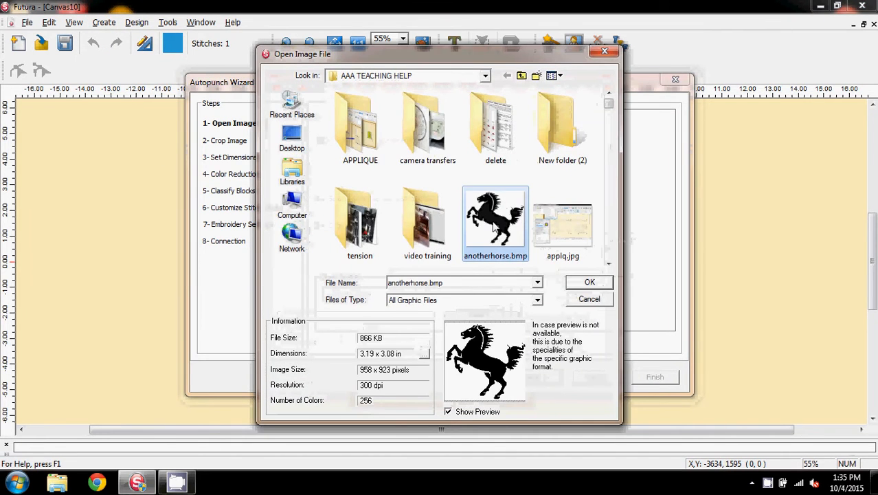
click(586, 284)
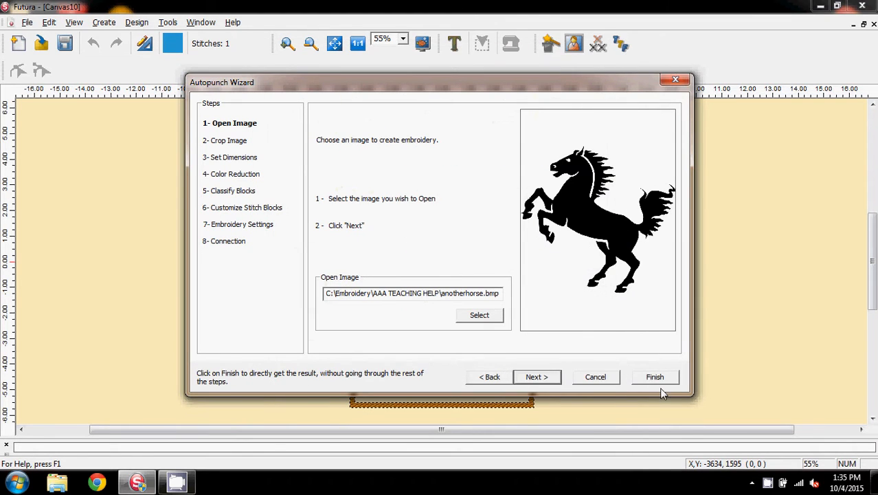
click(654, 380)
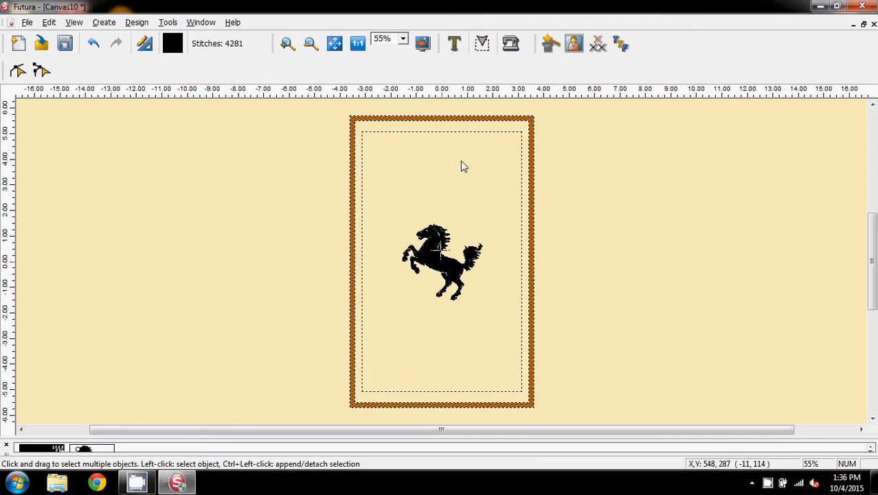
Display the horse design at 200% zoom in Realistic View
click(403, 39)
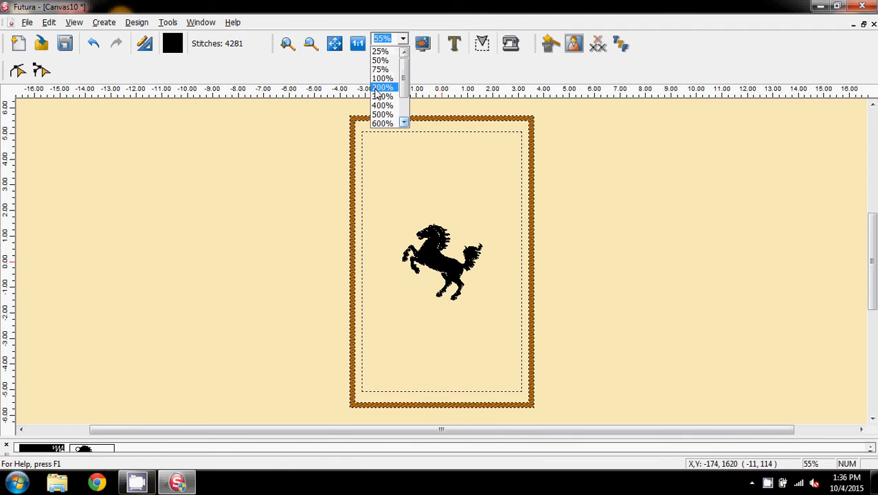
click(380, 91)
click(74, 22)
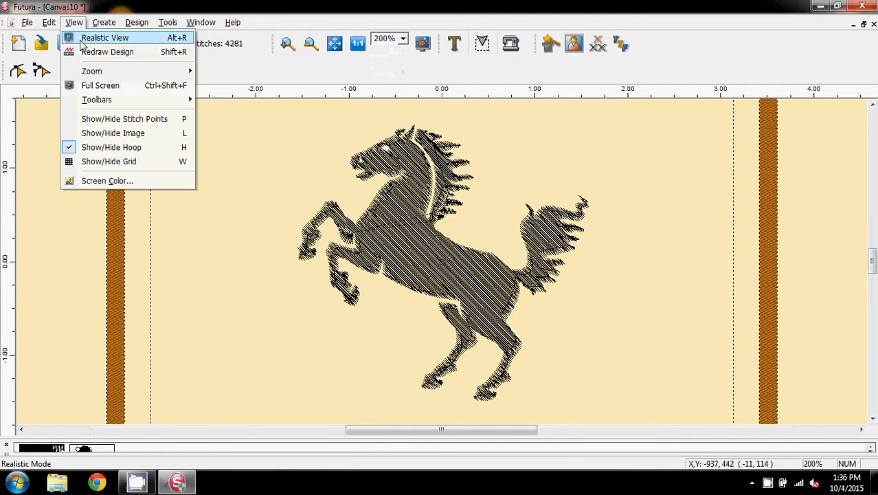
click(81, 36)
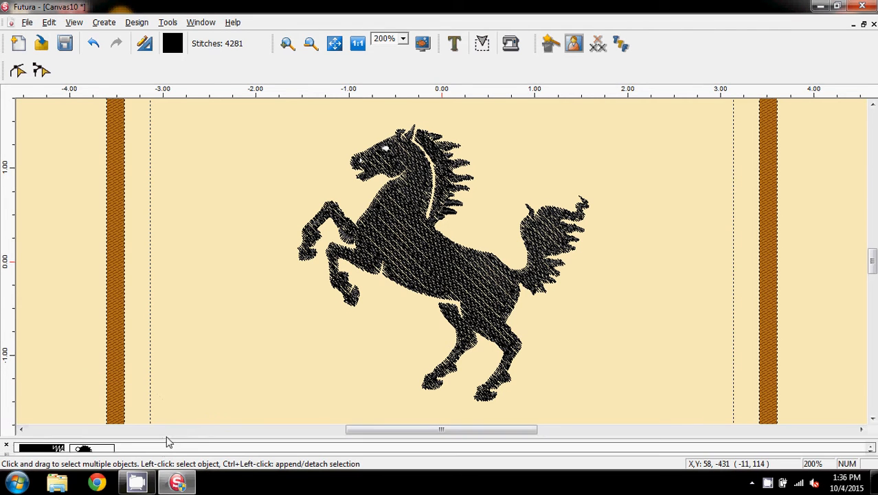
Select the black horse object in the object list and resize the list area to a thin strip of thumbnails
drag(168, 443, 180, 349)
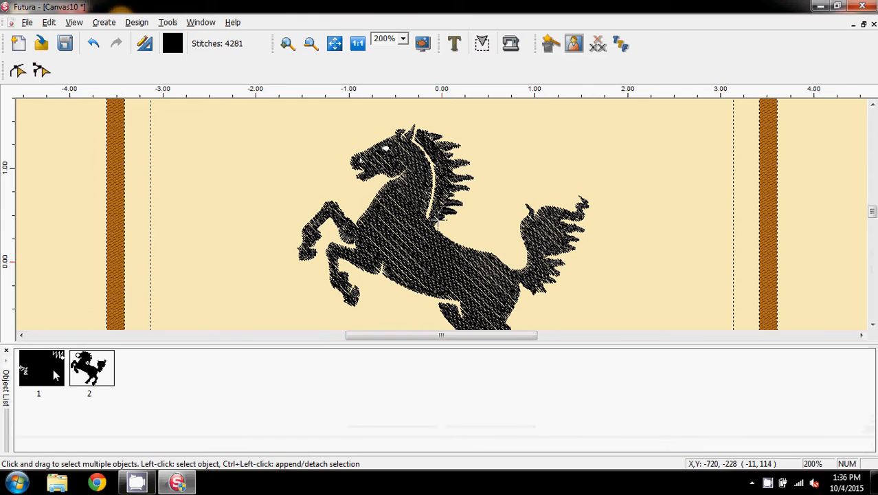
click(100, 373)
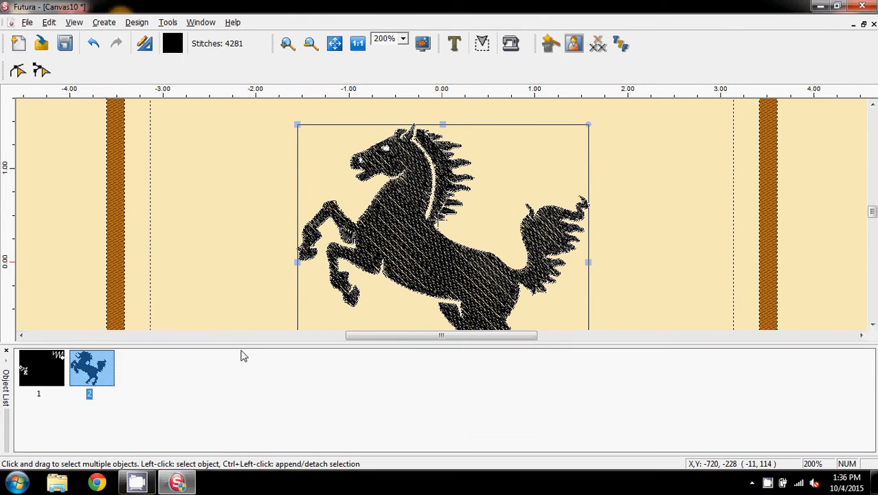
drag(241, 351, 248, 448)
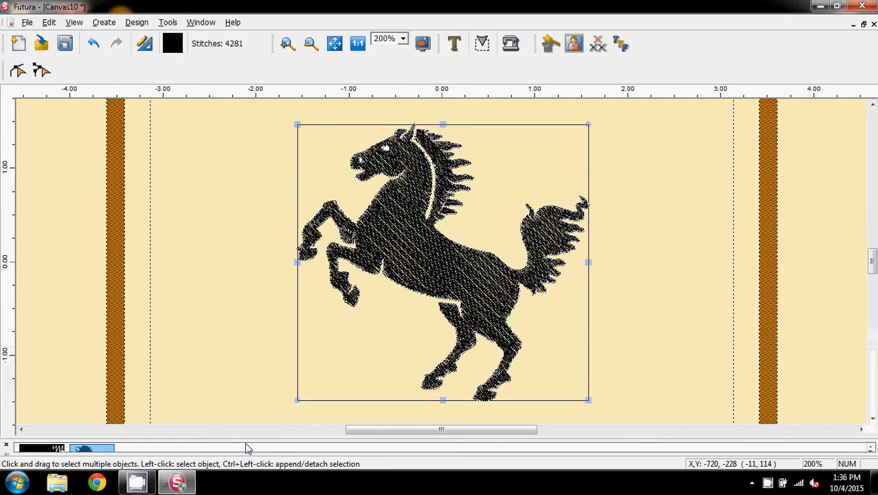
drag(247, 445, 243, 424)
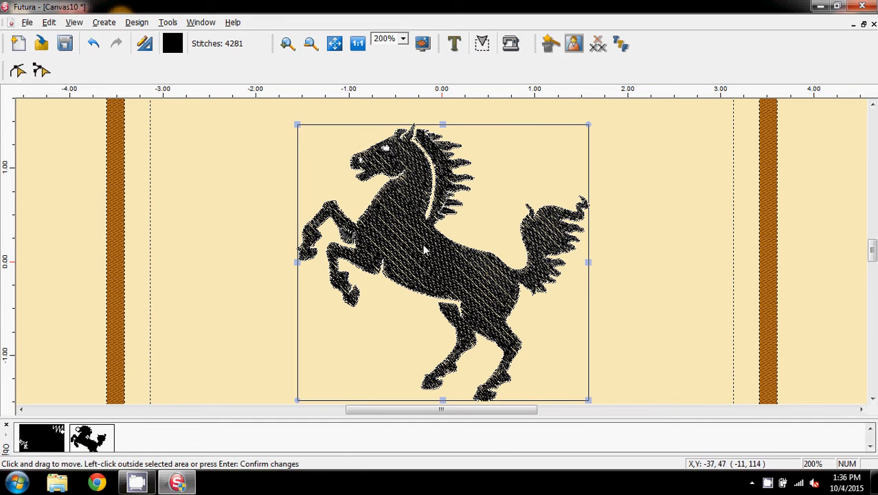
Set the selected horse object's stitch density to 3 in its parameters
right_click(378, 240)
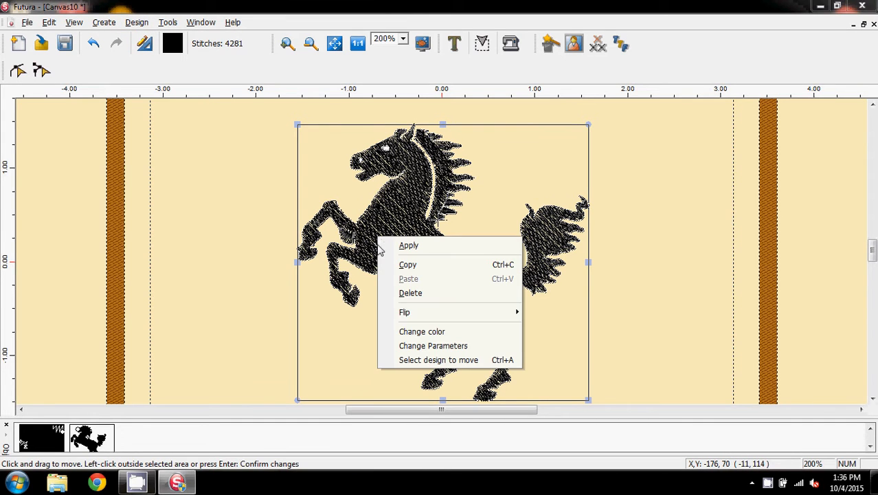
click(438, 352)
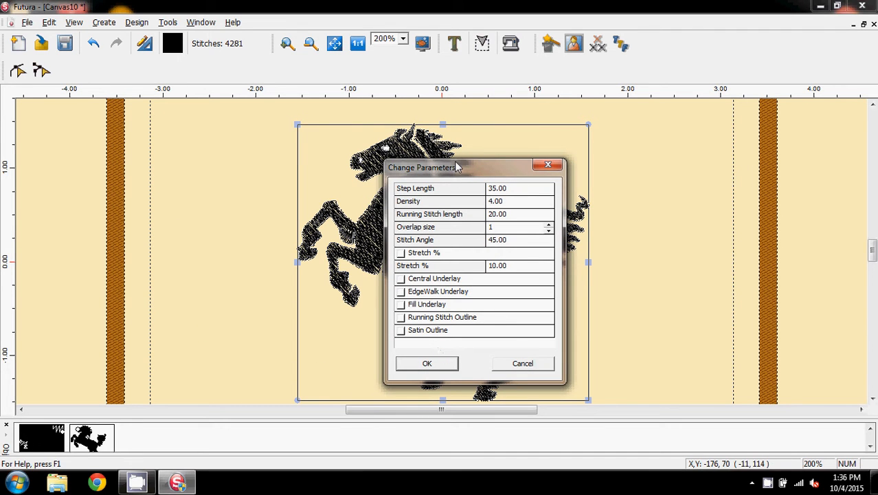
drag(458, 168, 680, 124)
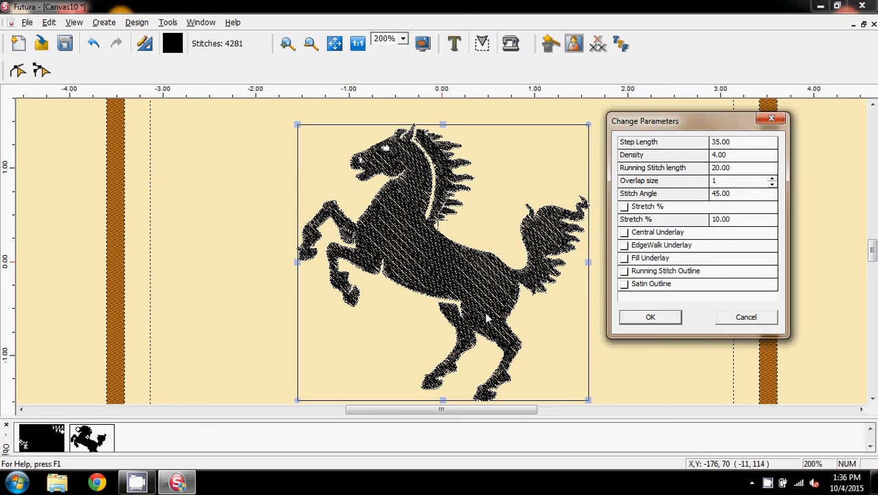
click(716, 157)
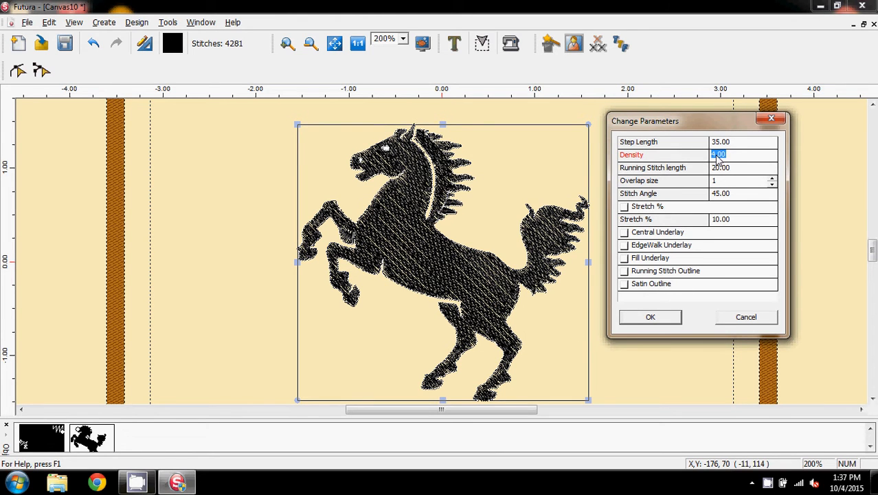
text(3)
click(650, 318)
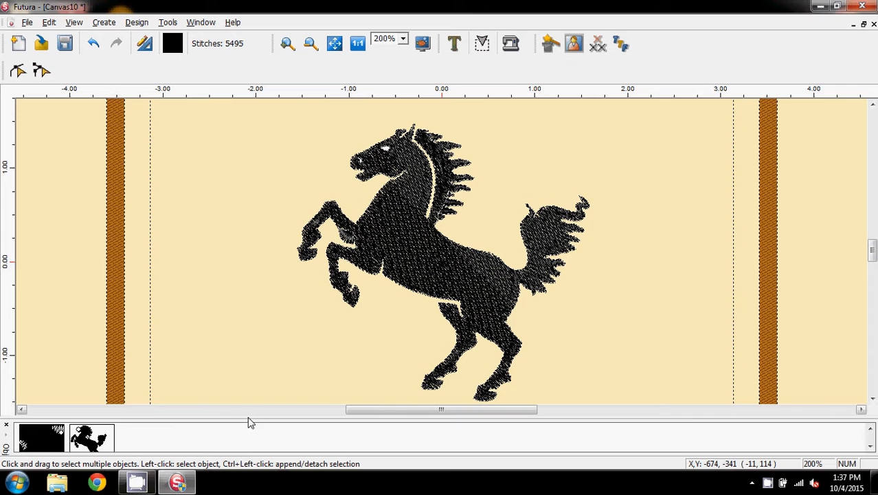
Collapse the object list, turn off Realistic View and show the horse's head at 1000% zoom
drag(248, 418, 249, 453)
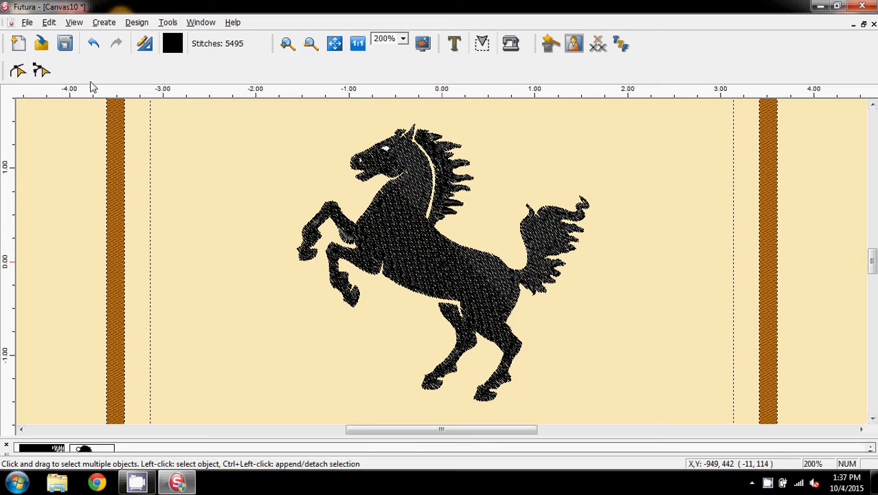
click(74, 23)
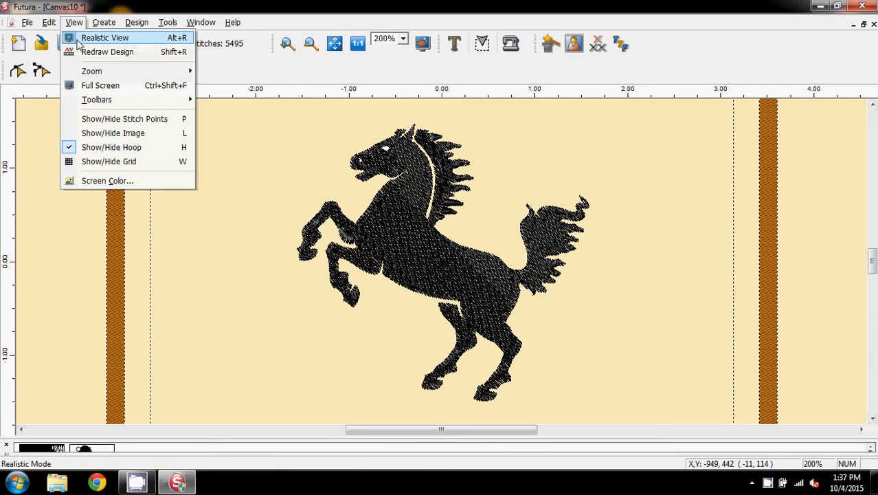
click(80, 39)
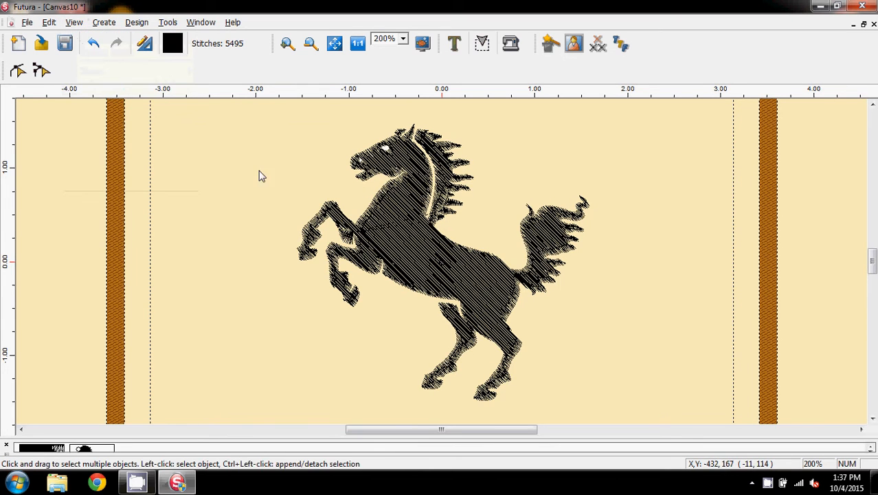
click(403, 40)
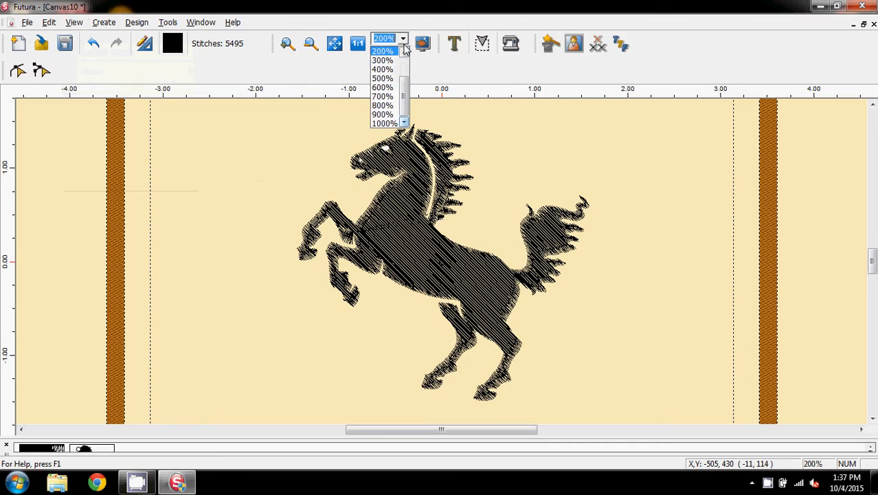
click(383, 123)
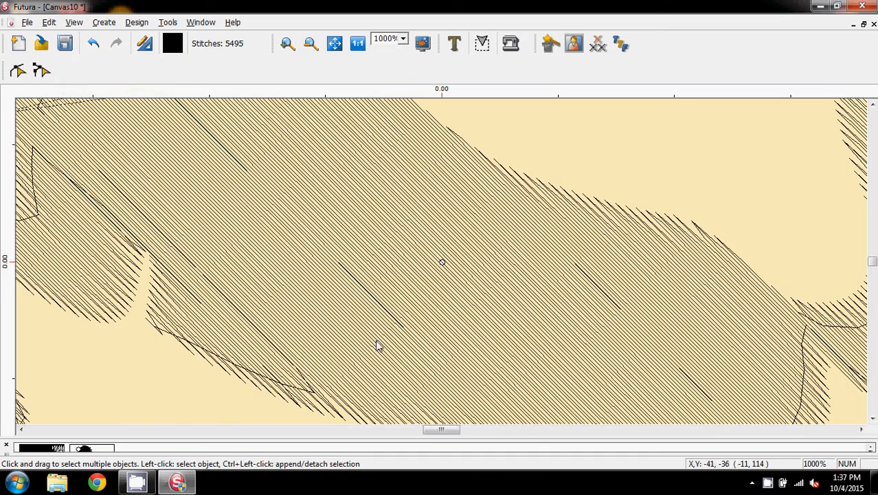
scroll(427, 265, up, 6)
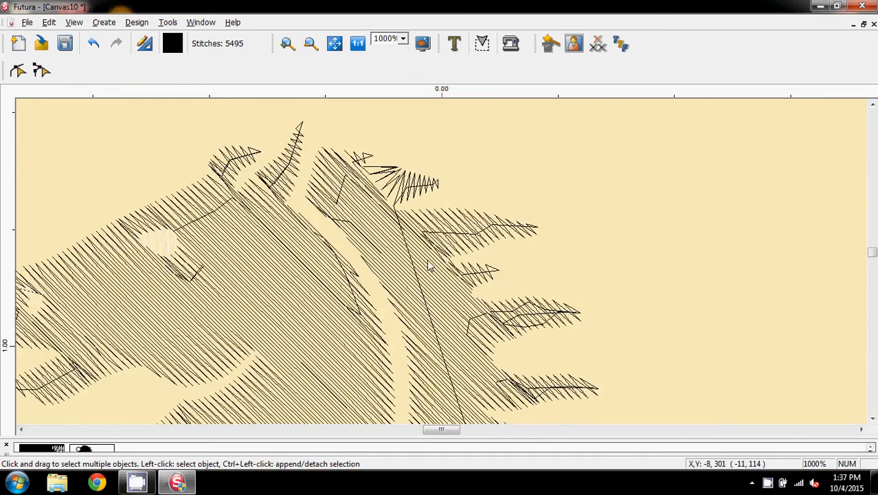
drag(446, 434, 434, 440)
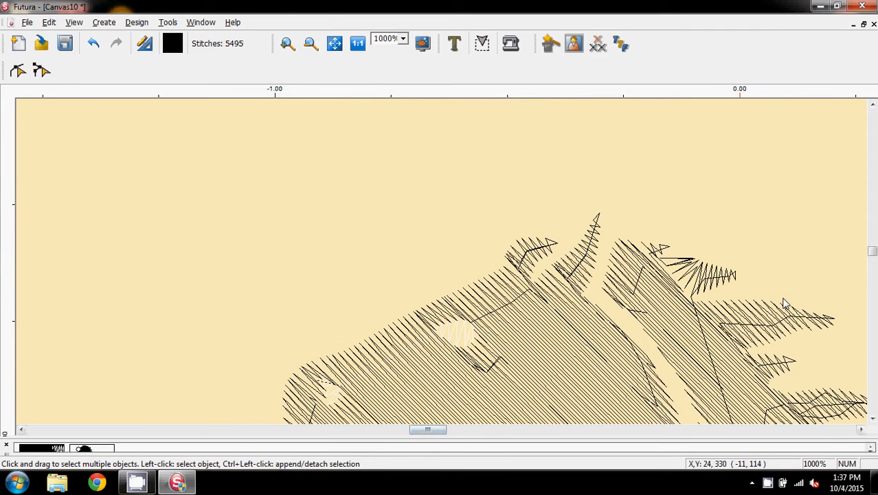
drag(872, 251, 873, 252)
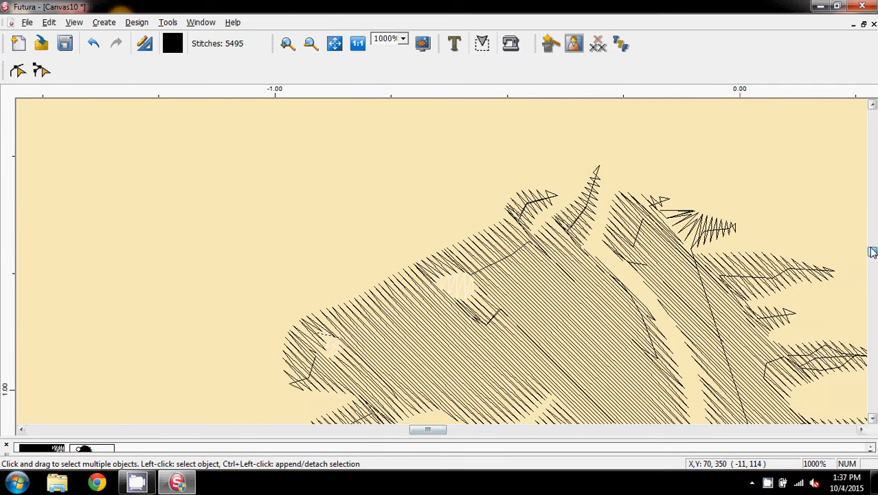
Activate the individual stitch editing tool and show the stitch points on the horse's head
click(42, 71)
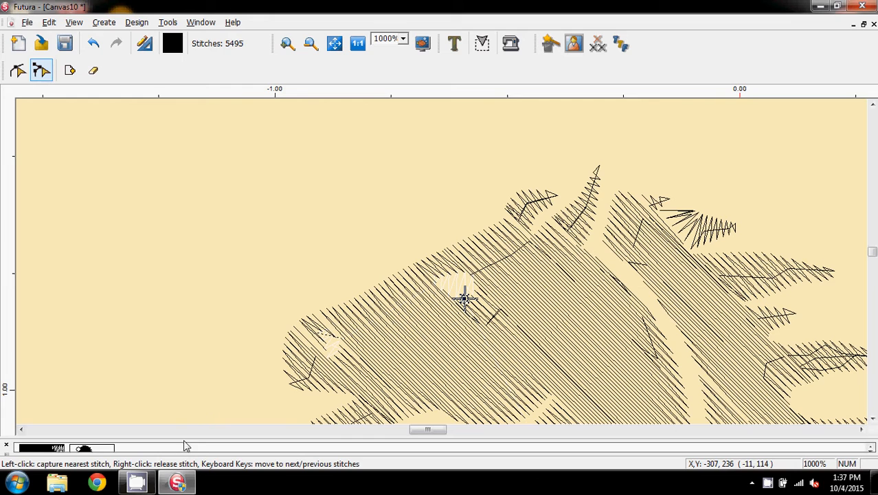
drag(184, 443, 187, 393)
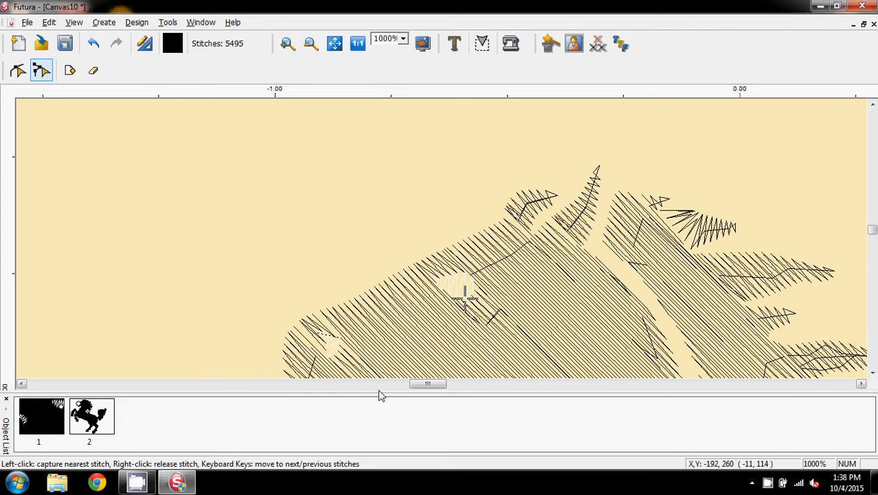
drag(380, 394, 377, 445)
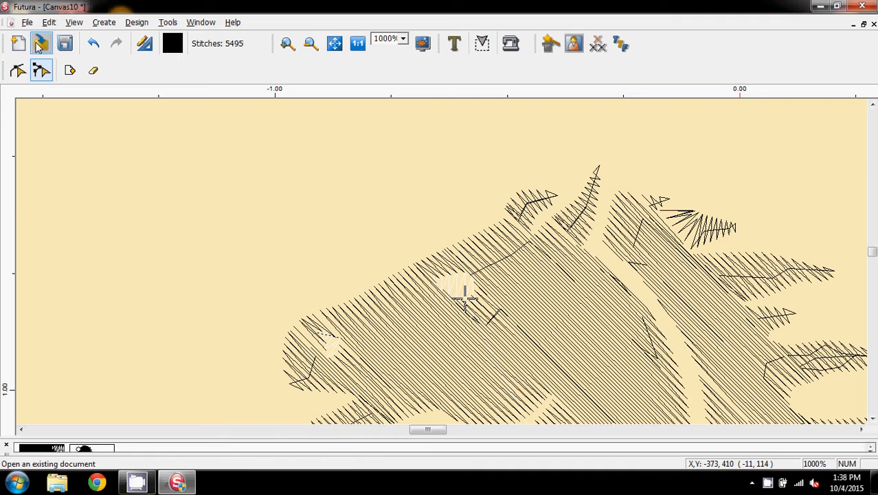
click(73, 22)
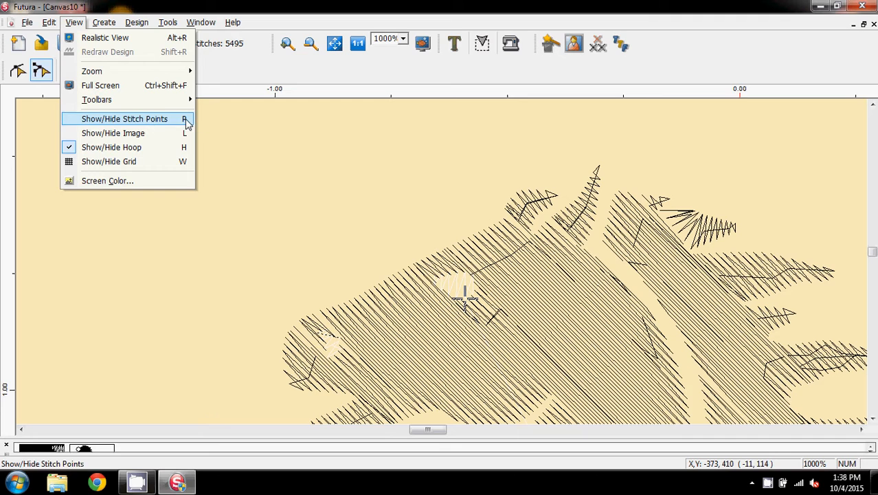
click(136, 121)
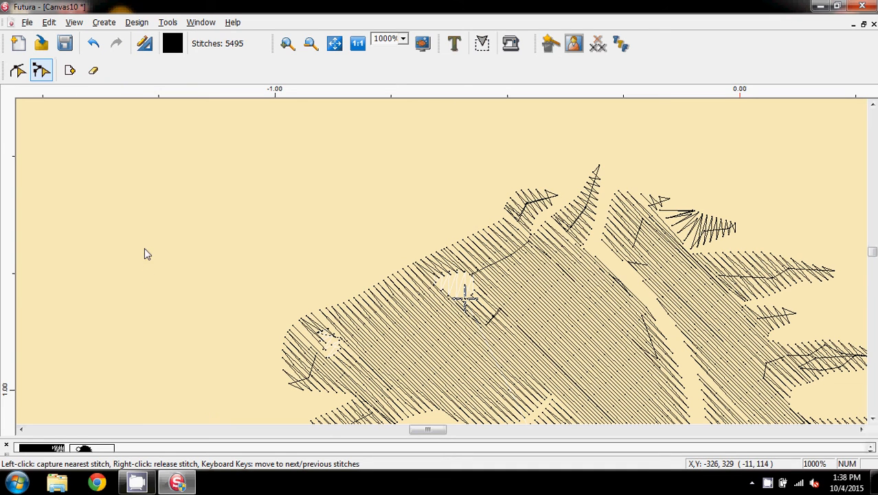
Toggle the stitch point display off and on several times, leaving the prominent stitch points shown on the horse
click(74, 22)
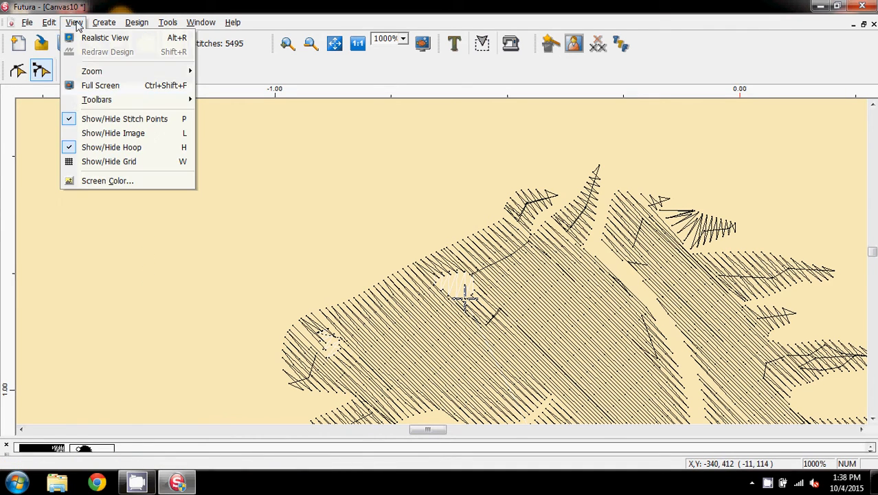
click(116, 119)
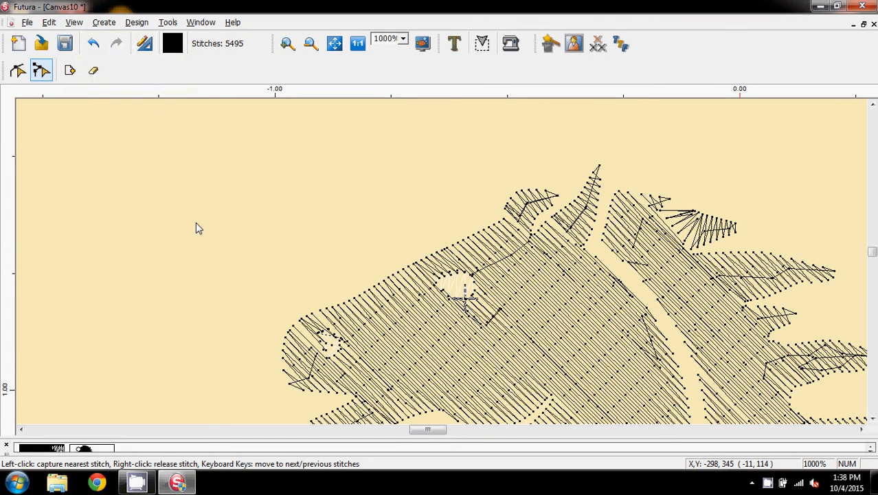
click(74, 22)
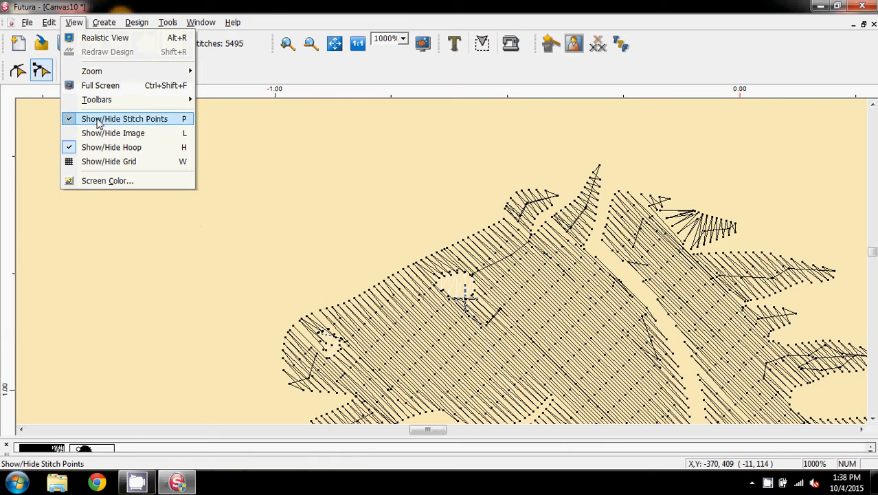
click(98, 121)
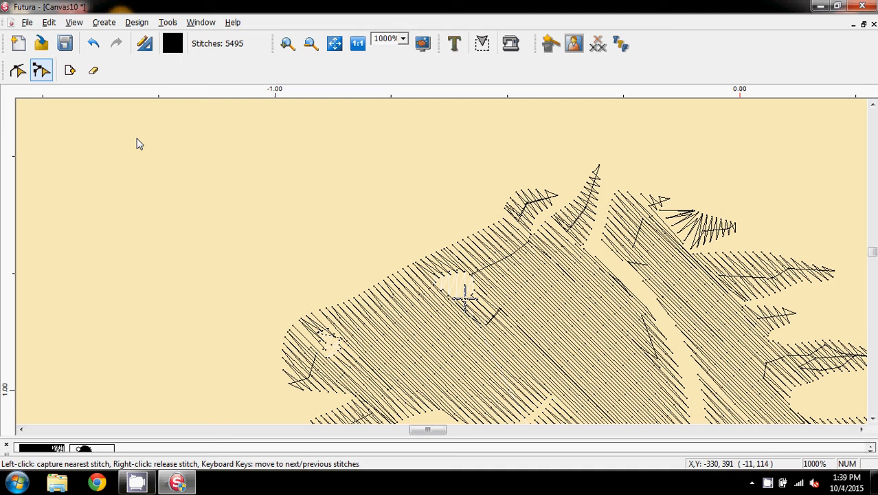
key(p)
key(p)
key(p)
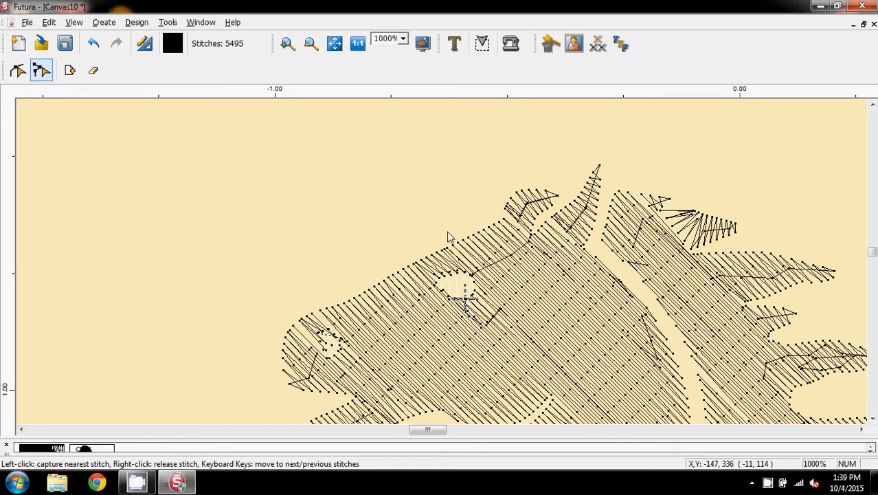
Capture a stitch point on the horse's forehead and insert stitches outlining a pointed horn with its tip at about X -220, Y 405
click(484, 234)
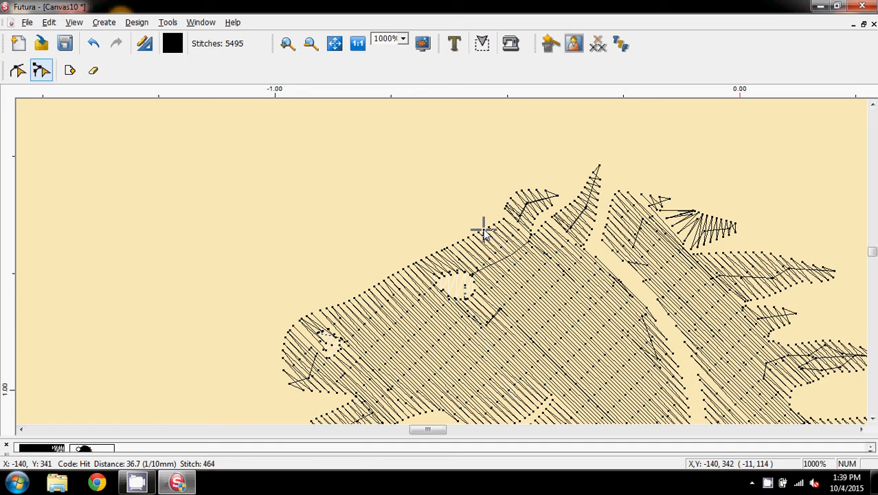
mouse_move(484, 229)
mouse_down()
mouse_move(461, 148)
mouse_move(450, 167)
mouse_move(382, 204)
mouse_move(507, 134)
mouse_move(522, 154)
mouse_move(481, 237)
mouse_move(485, 230)
mouse_up()
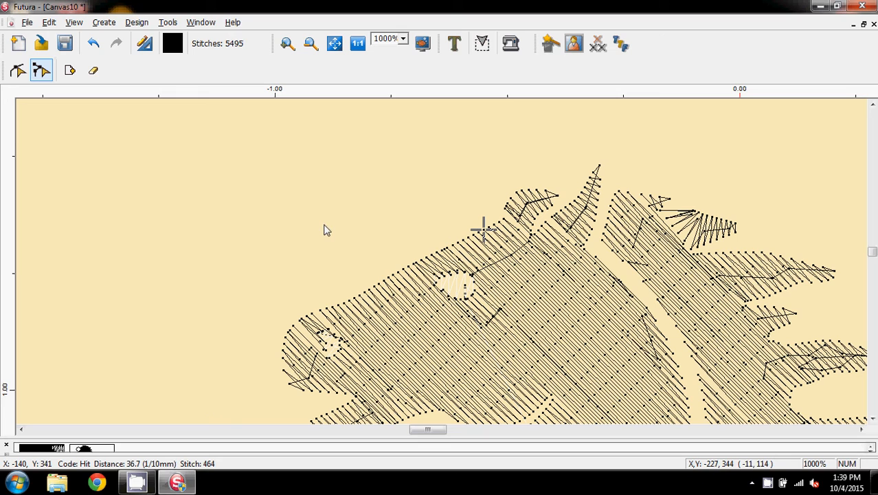
click(69, 72)
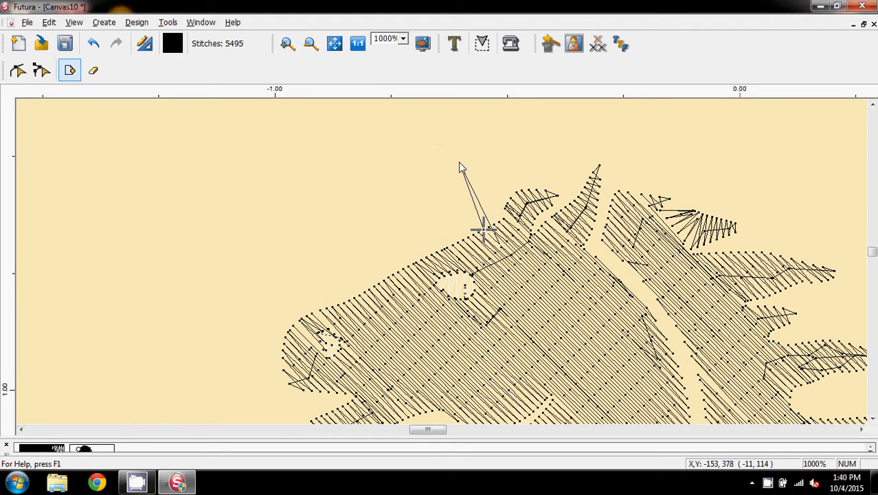
click(338, 117)
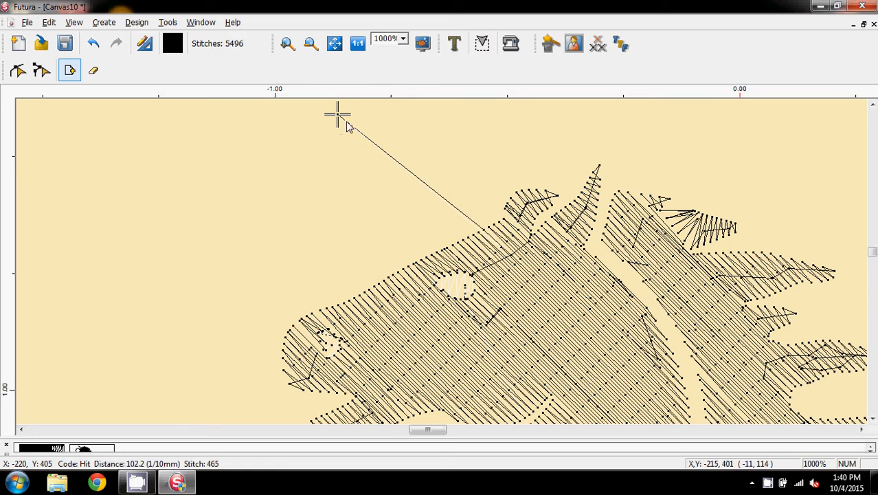
click(494, 227)
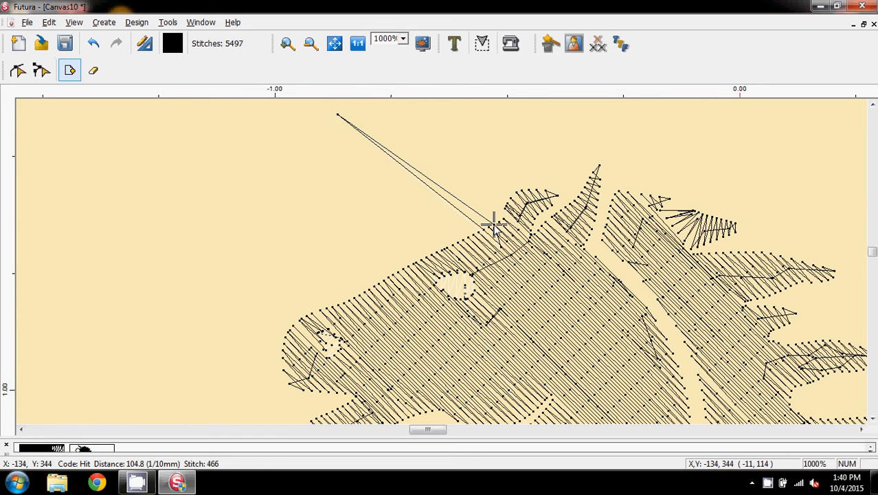
click(338, 115)
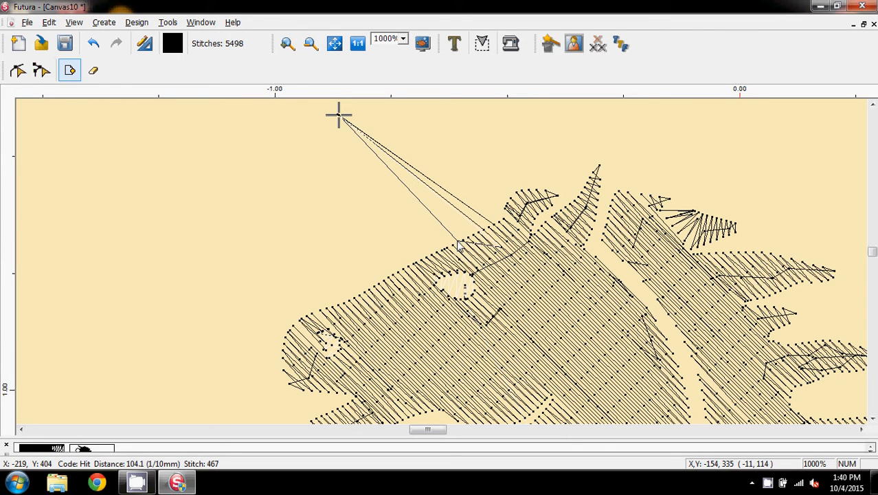
click(458, 240)
click(485, 220)
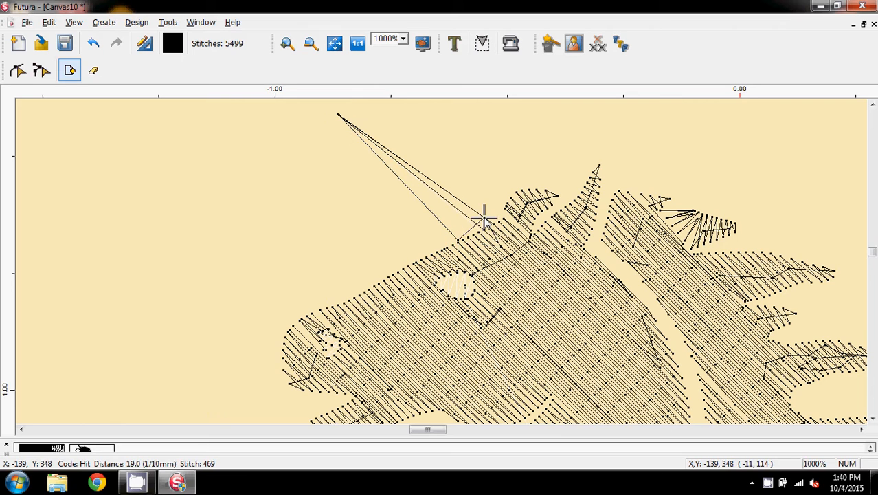
Insert zigzag stitches between the two edges of the horn, working from its base on the forehead up towards the tip
click(445, 229)
click(467, 206)
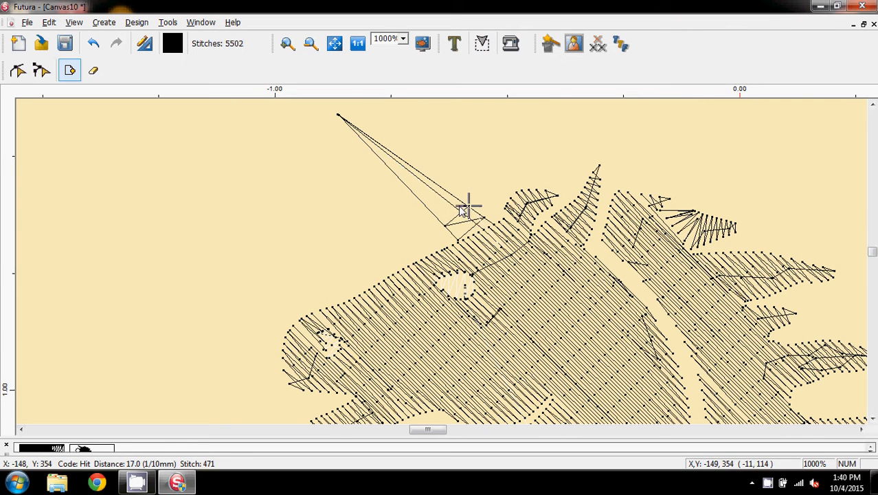
click(431, 215)
click(450, 195)
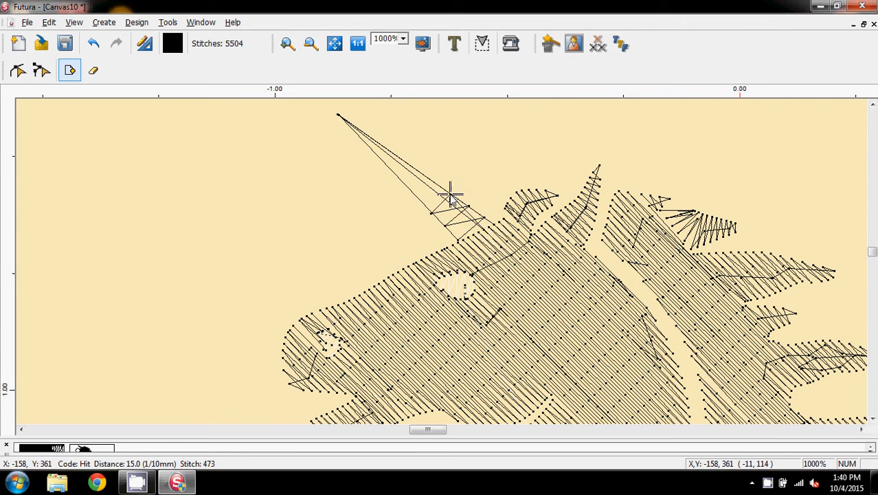
click(421, 199)
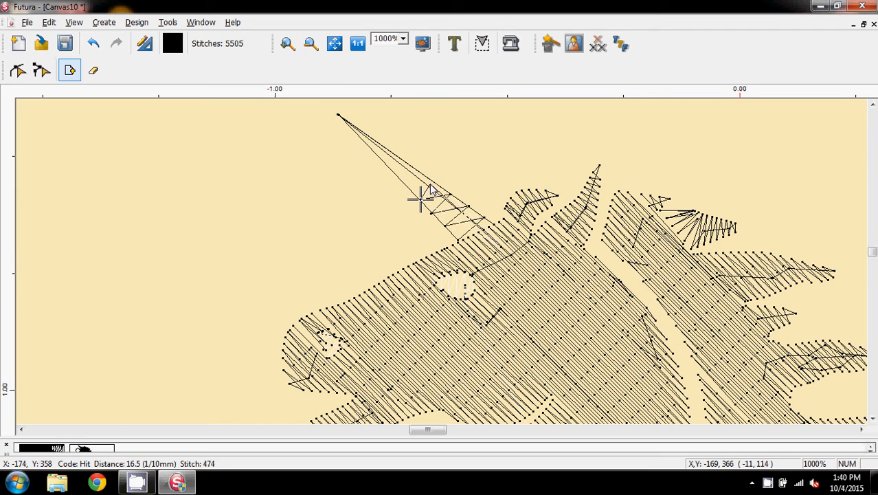
click(430, 182)
click(422, 178)
click(417, 171)
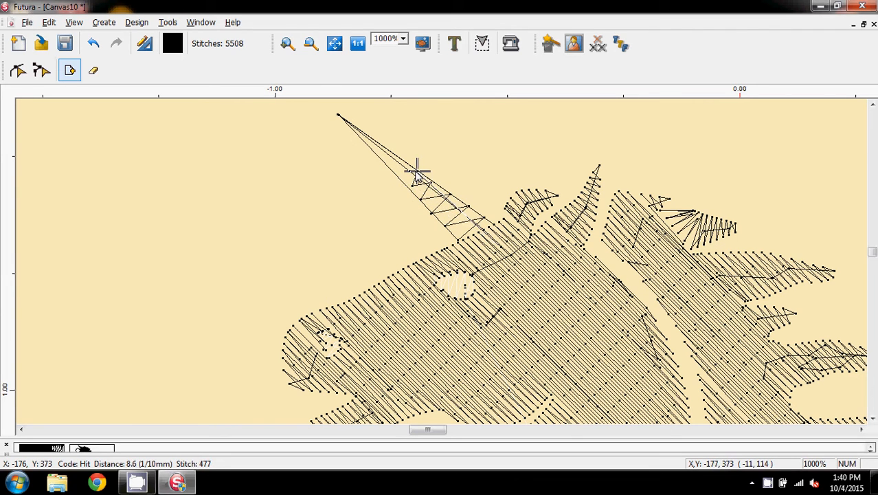
click(401, 172)
click(392, 166)
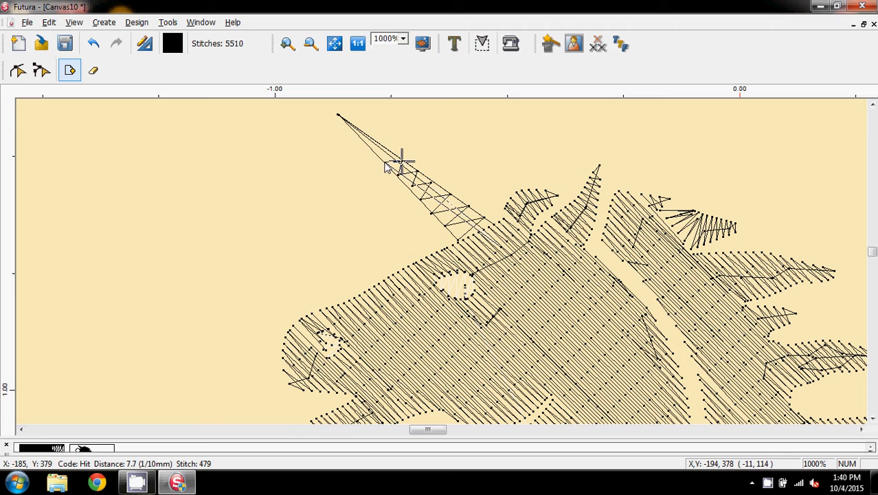
click(384, 162)
click(384, 149)
click(371, 151)
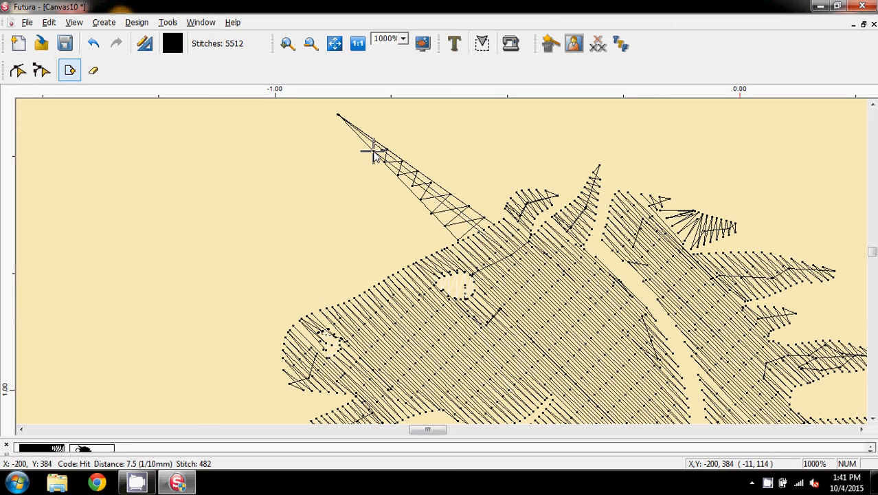
click(363, 136)
click(355, 138)
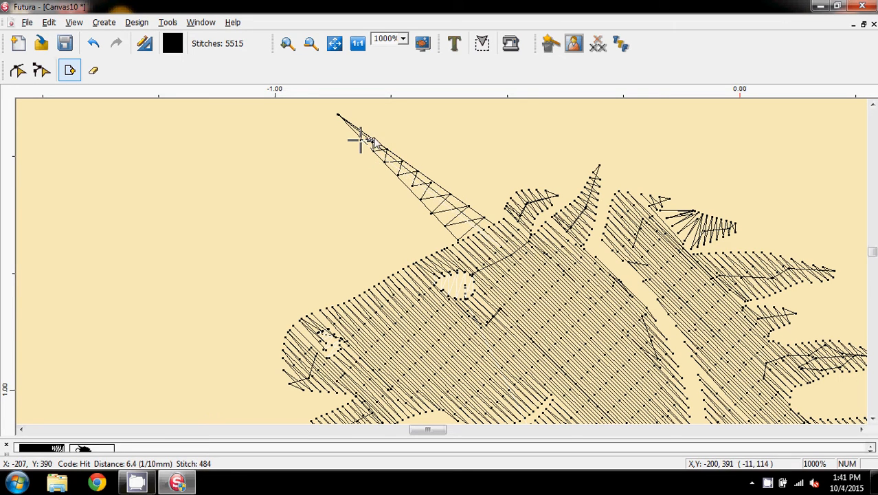
Insert a second pass of zigzag stitches from near the horn's tip back down to its base, filling the gaps
click(362, 133)
click(368, 138)
click(375, 144)
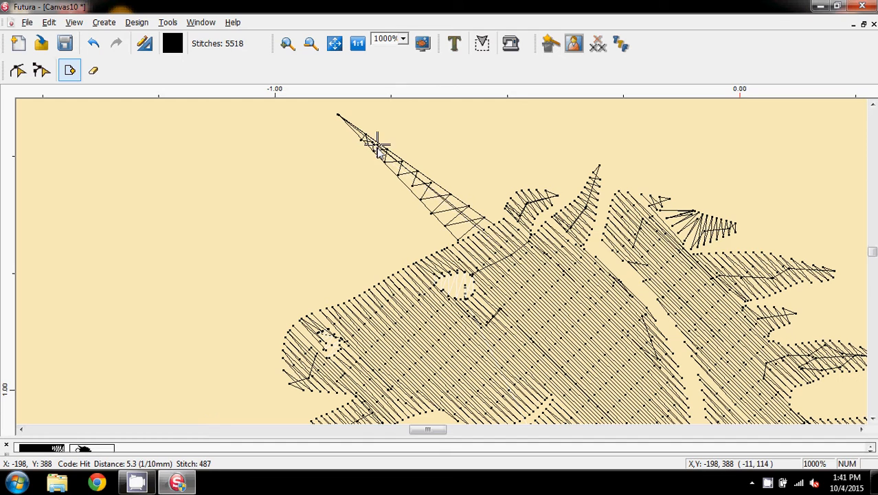
click(385, 154)
click(390, 161)
click(397, 171)
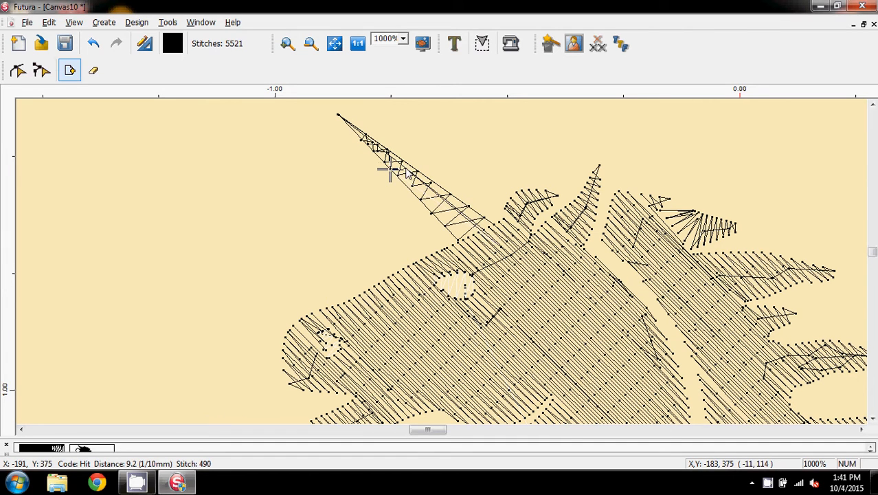
click(404, 186)
click(404, 186)
click(422, 176)
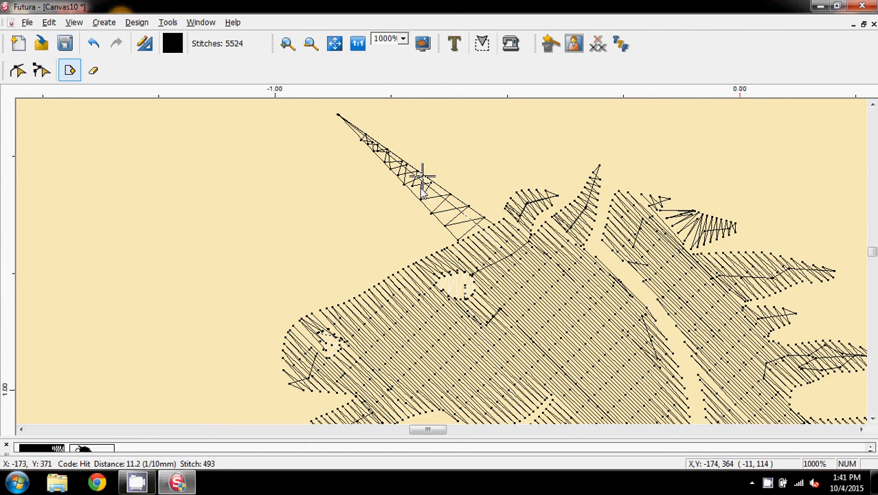
click(411, 195)
click(443, 187)
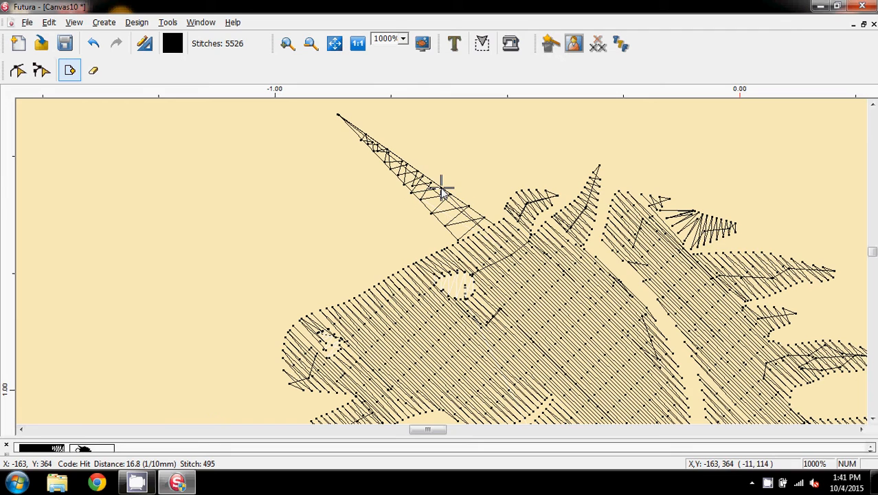
click(426, 213)
click(457, 203)
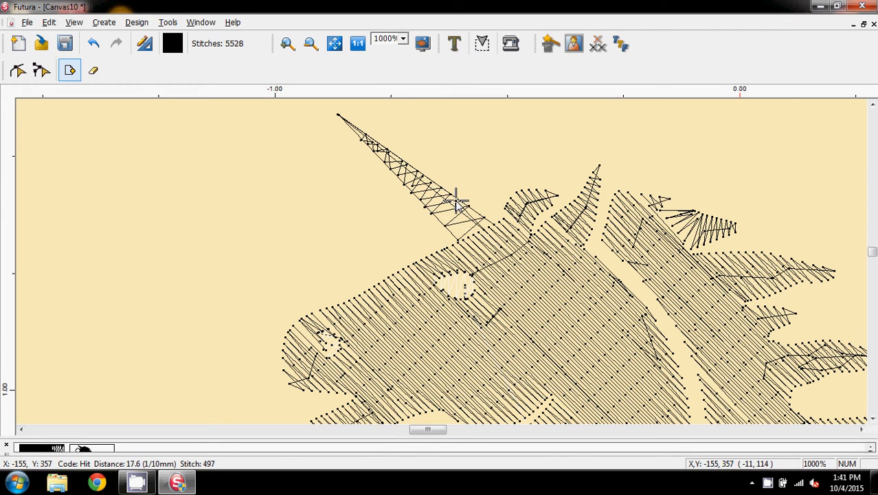
click(440, 220)
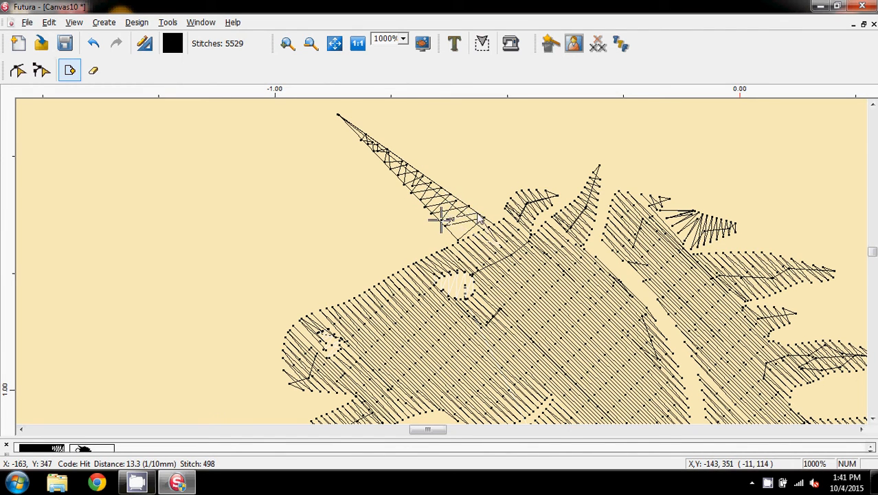
click(478, 215)
click(451, 234)
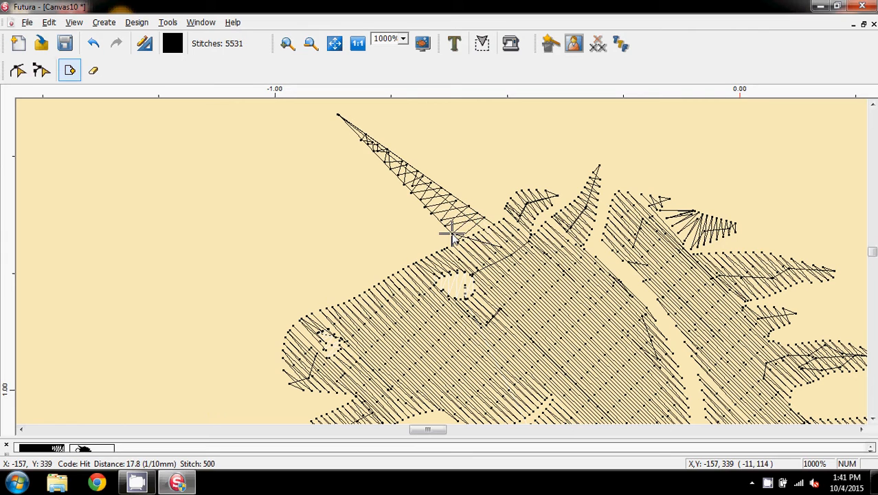
click(469, 235)
Insert overlapping stitches running lengthwise between the horn's upper part and base to thicken it, and leave individual stitch editing
click(369, 141)
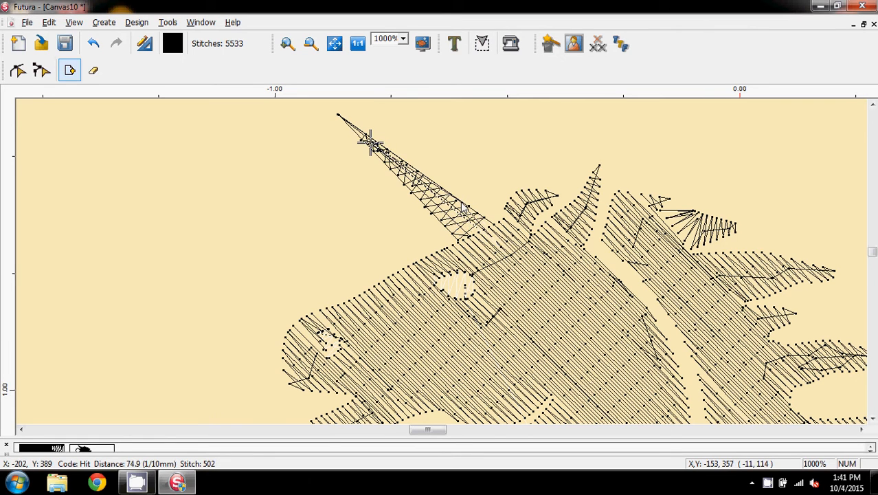
click(482, 223)
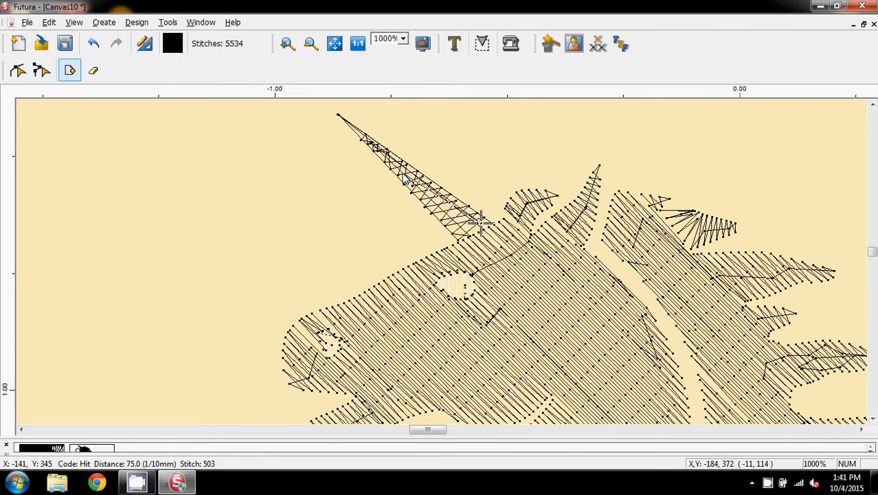
click(403, 171)
click(448, 237)
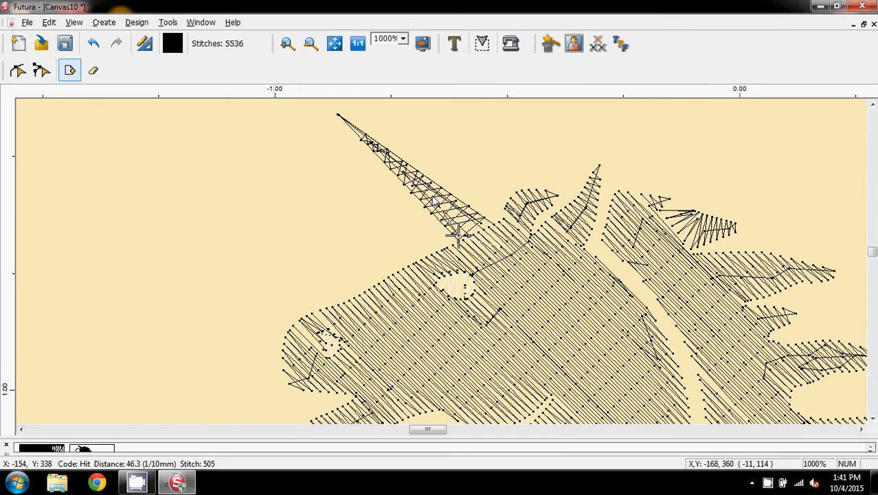
click(431, 194)
click(486, 235)
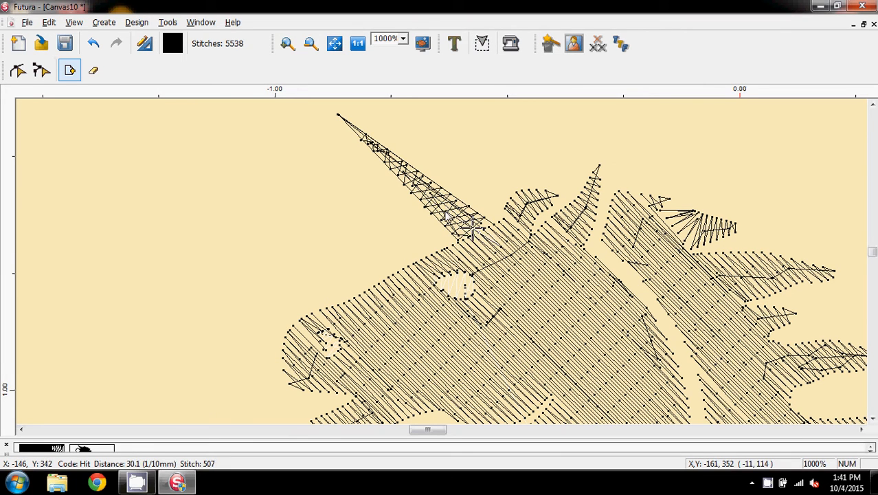
click(447, 215)
click(463, 235)
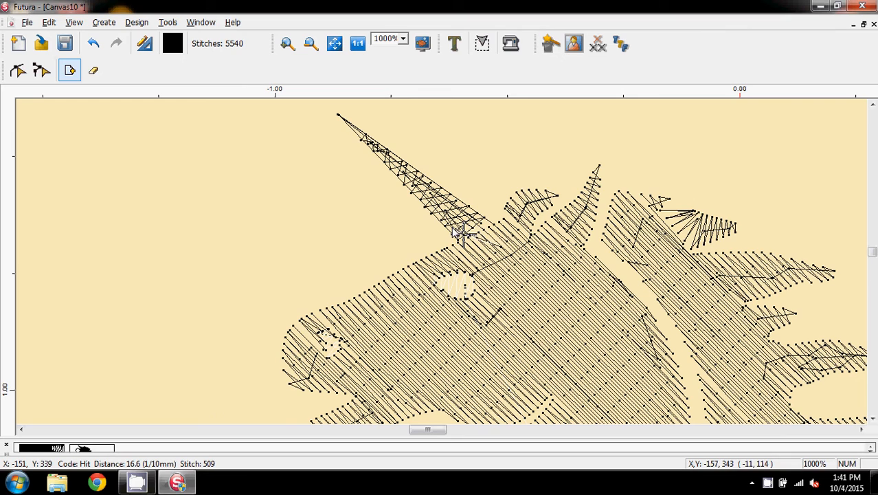
click(467, 225)
click(476, 235)
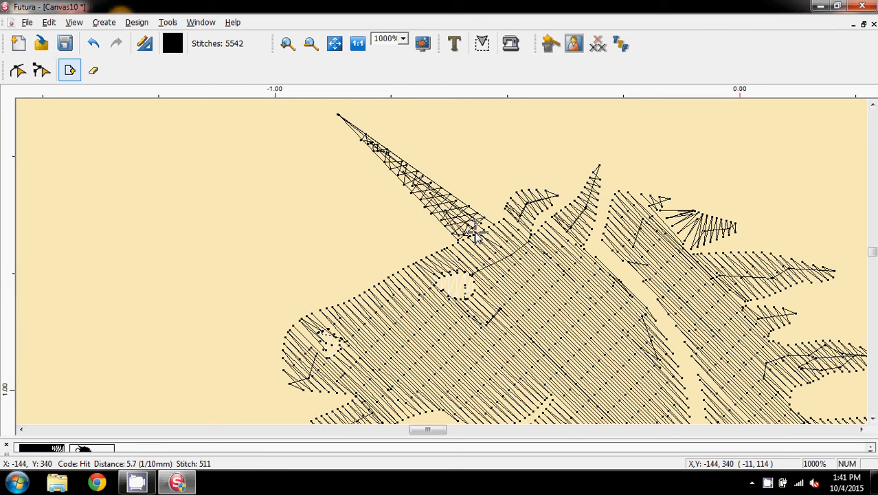
right_click(476, 235)
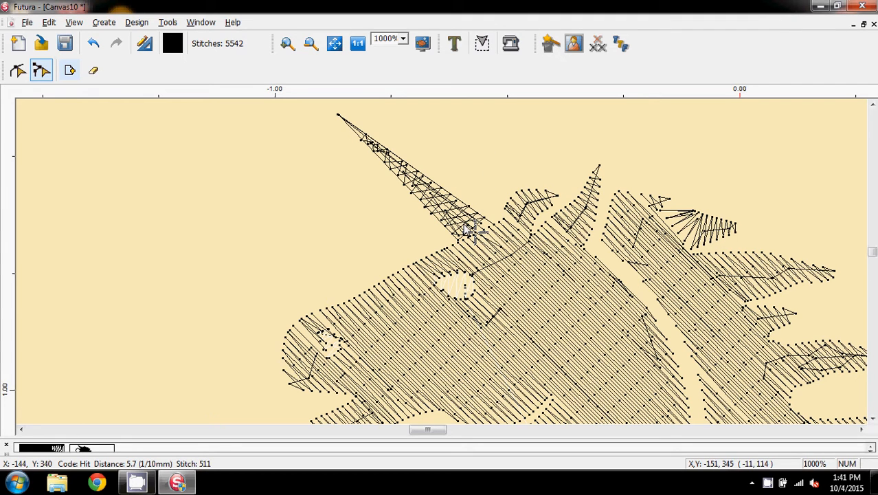
click(41, 71)
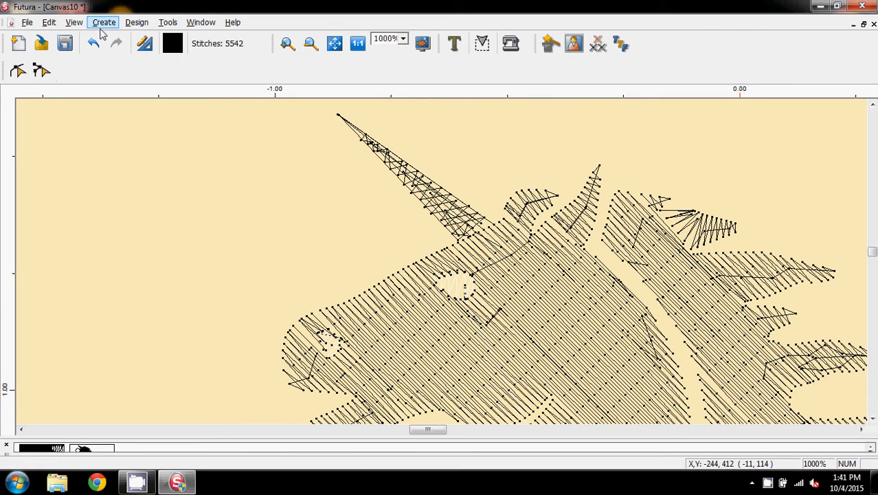
Set the zoom to 200% and turn on Realistic View to examine the whole unicorn with its horn
click(403, 38)
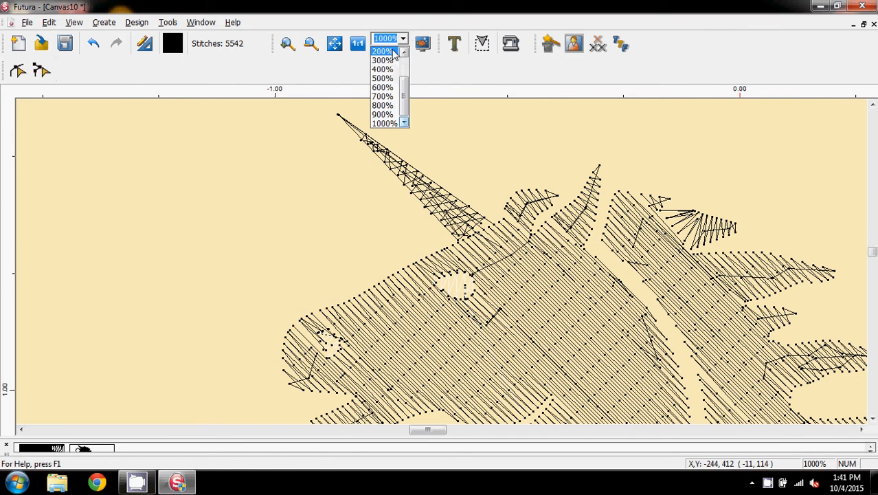
click(384, 52)
click(74, 22)
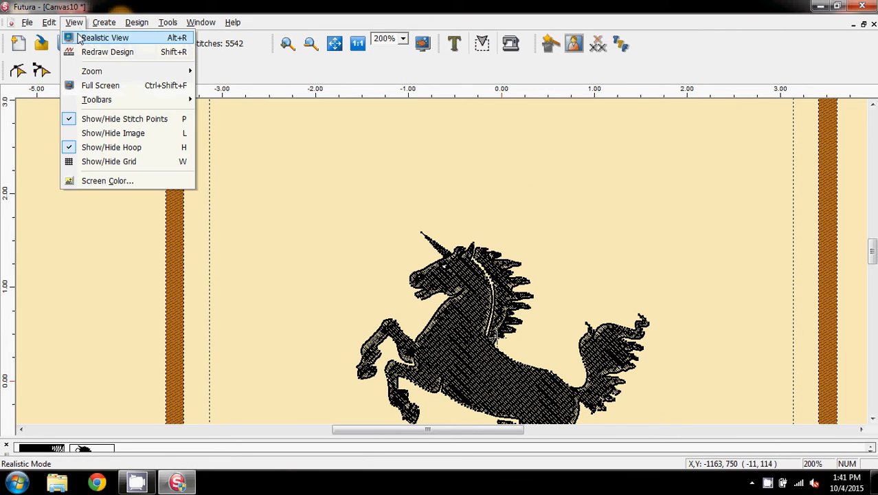
click(81, 35)
scroll(177, 244, down, 1)
scroll(178, 244, down, 2)
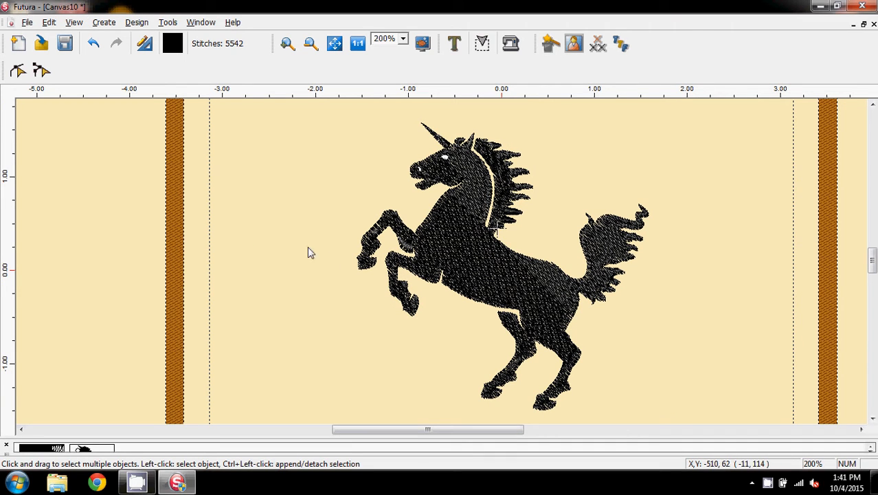
scroll(271, 264, up, 1)
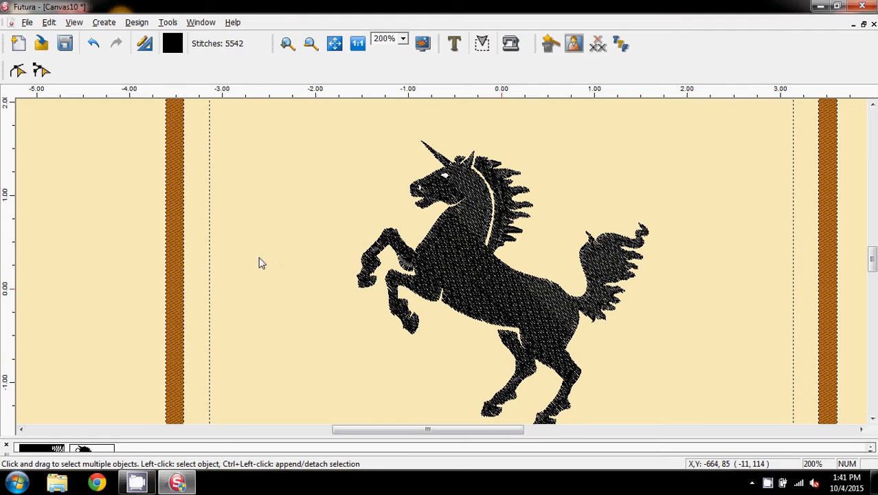
scroll(312, 260, up, 2)
scroll(312, 260, down, 2)
click(311, 43)
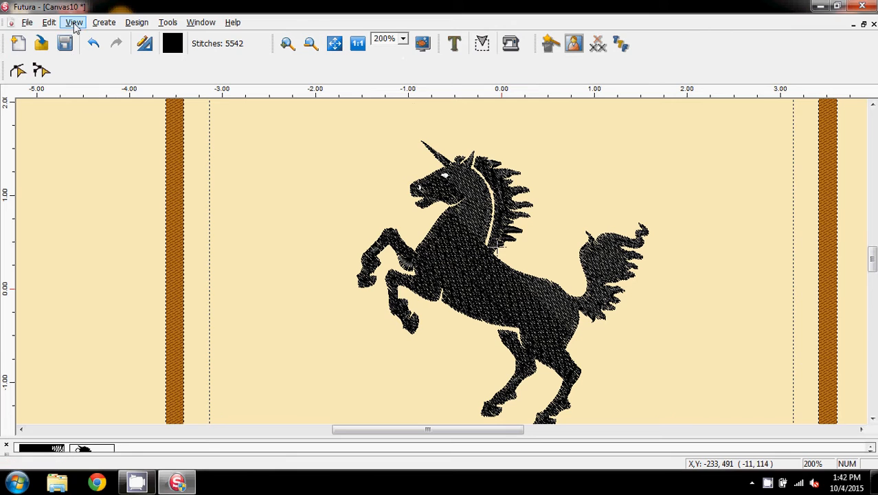
Turn off Realistic View and magnify the horn and head to 1000%
click(74, 22)
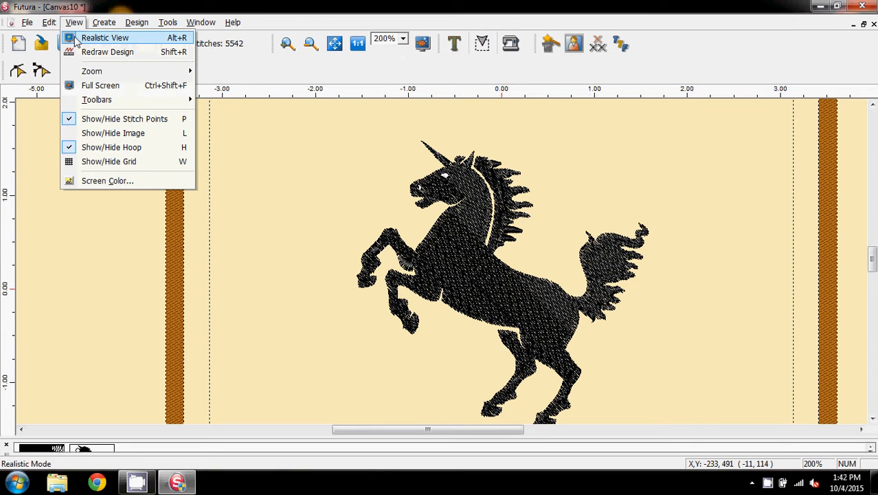
click(76, 41)
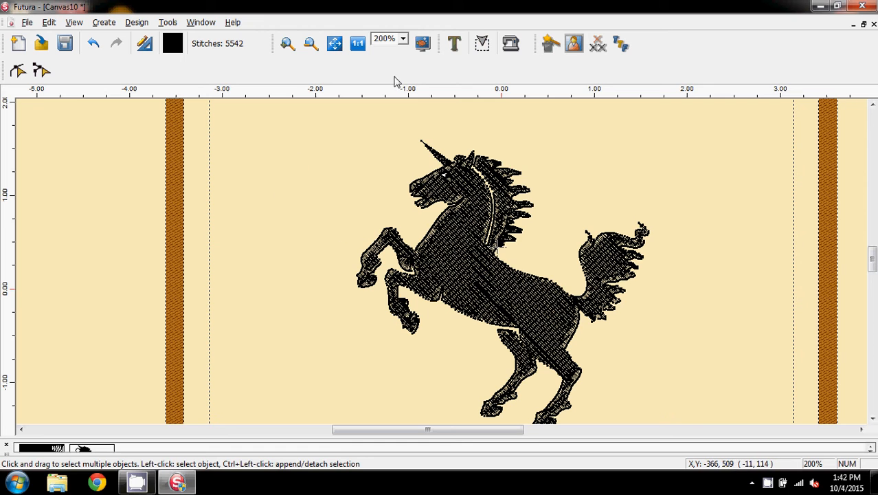
click(404, 40)
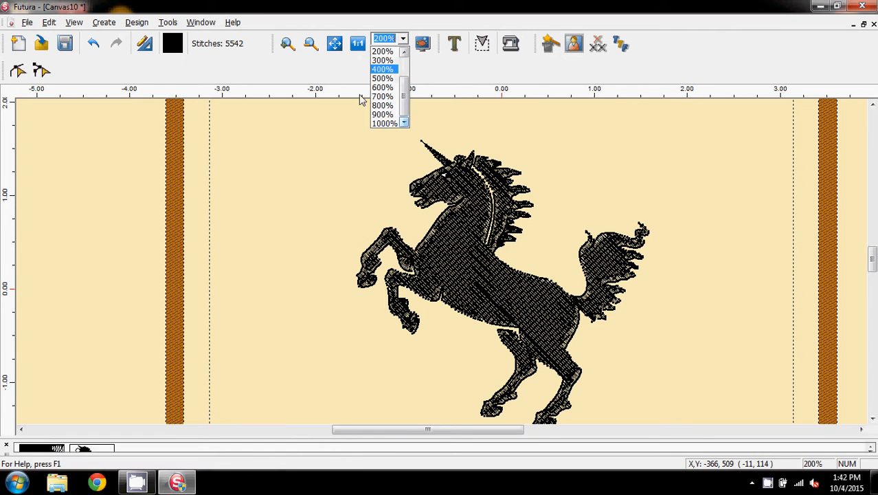
click(390, 125)
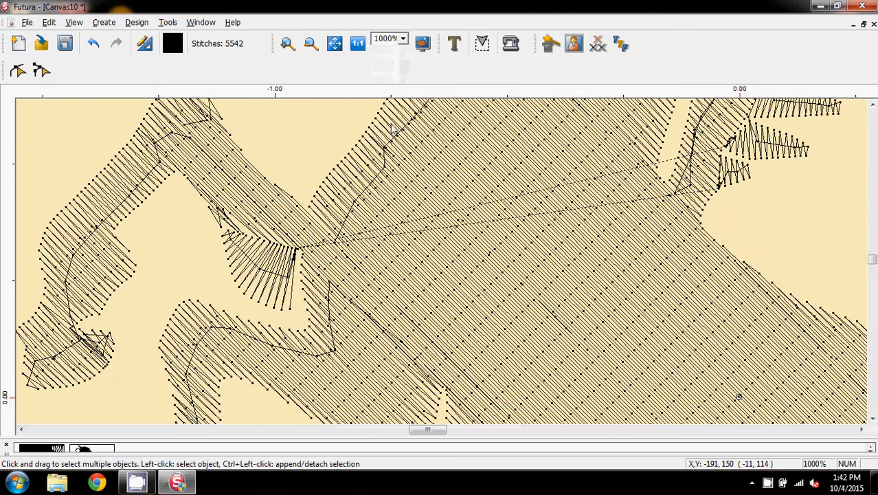
scroll(289, 258, up, 5)
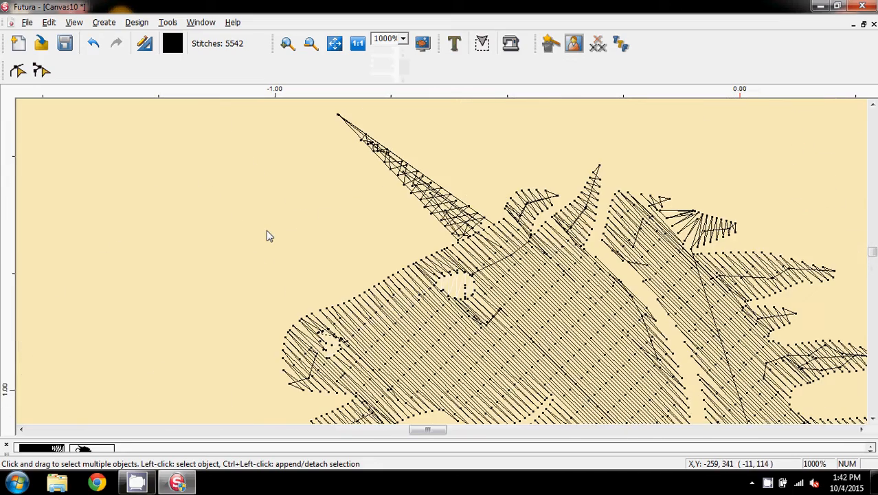
scroll(268, 235, down, 1)
scroll(268, 236, up, 2)
scroll(268, 235, down, 2)
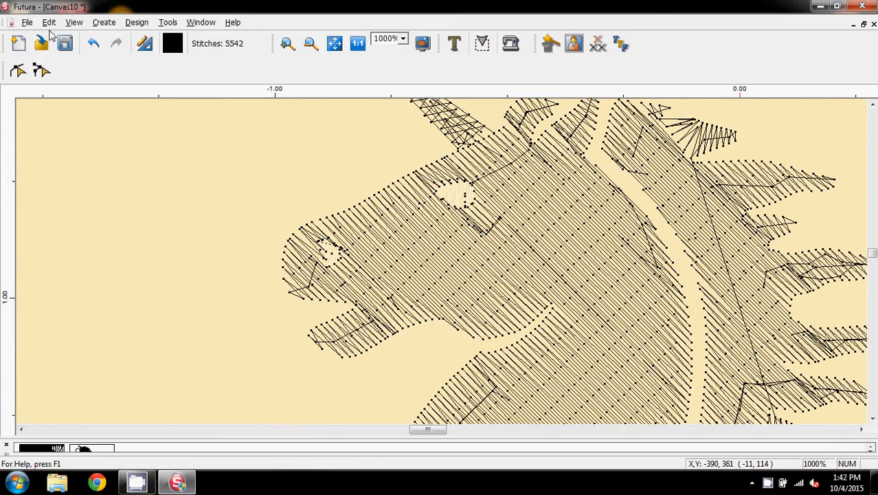
Hide the stitch points and examine how the stitches run through the horn and head
click(74, 23)
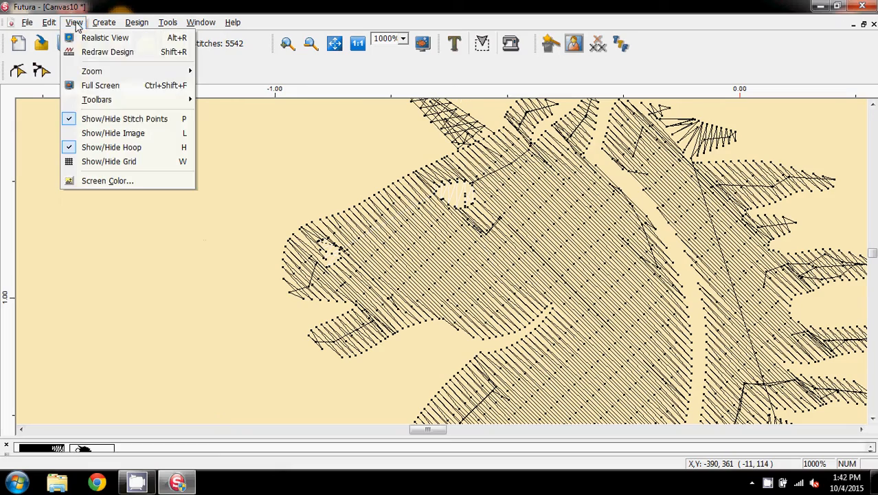
click(93, 120)
scroll(151, 250, up, 2)
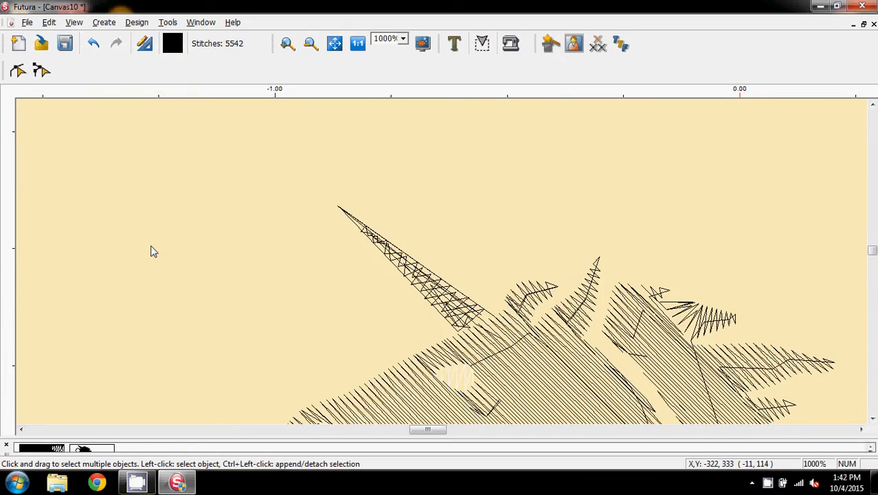
scroll(152, 250, down, 2)
scroll(151, 250, up, 2)
scroll(151, 250, down, 1)
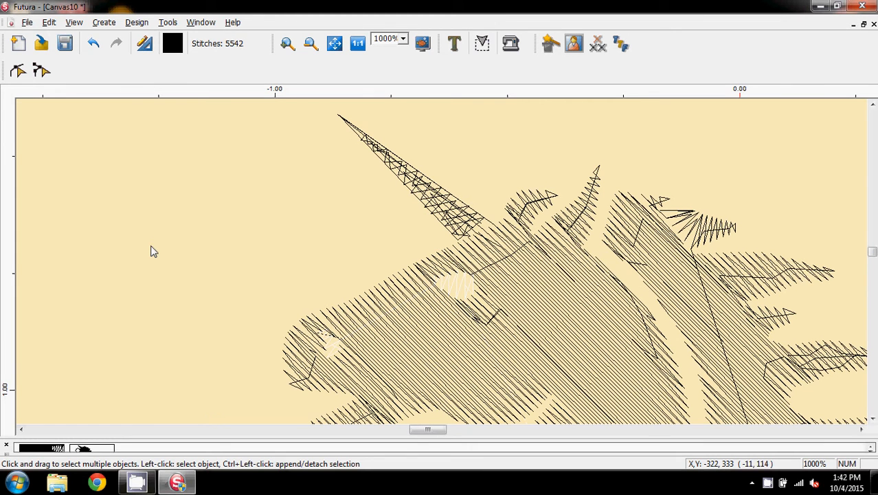
scroll(182, 273, down, 3)
scroll(164, 229, up, 3)
scroll(164, 235, up, 1)
scroll(182, 236, down, 1)
scroll(183, 236, down, 2)
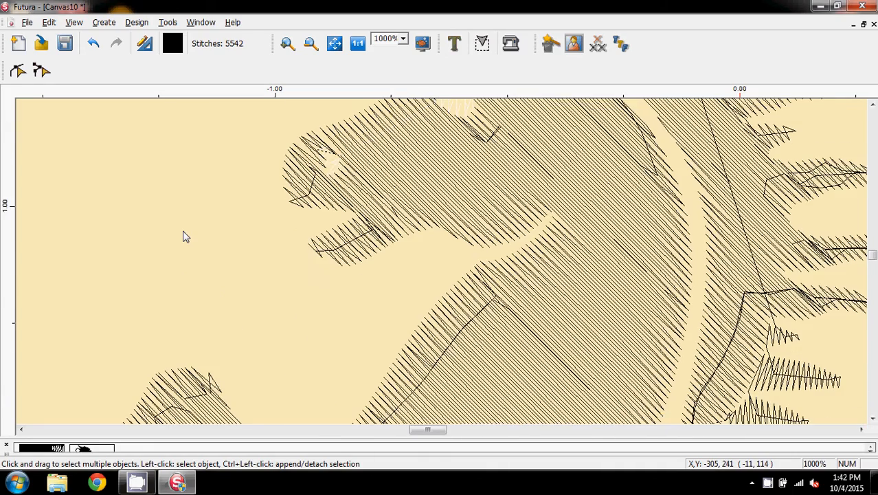
Capture a stitch at the edge of the small hair tuft above the tail and activate Delete Stitch
scroll(183, 236, down, 5)
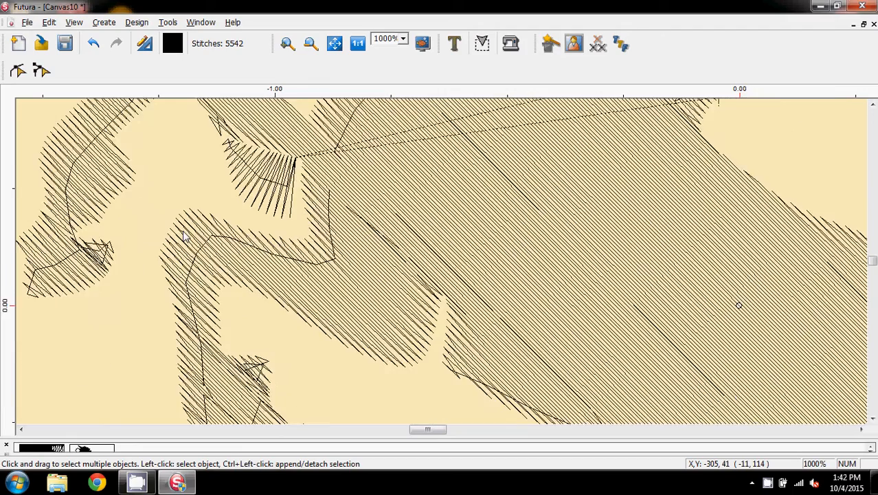
scroll(183, 236, down, 3)
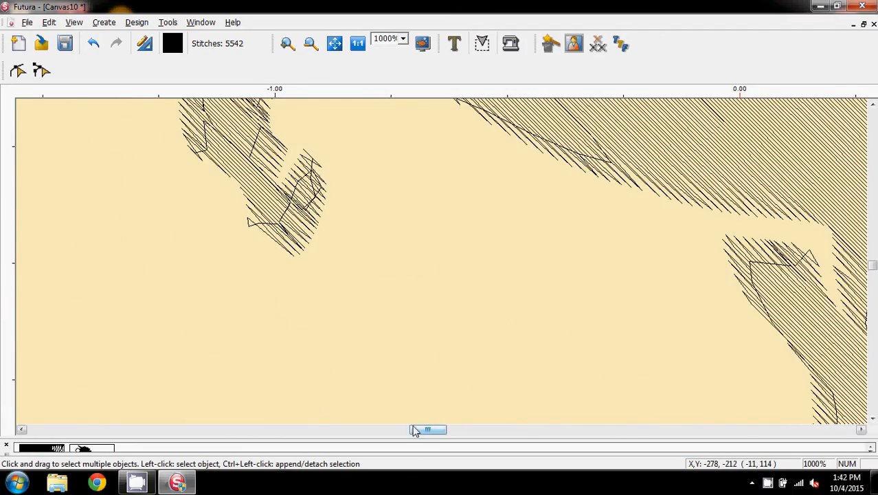
drag(414, 429, 454, 431)
scroll(257, 342, up, 3)
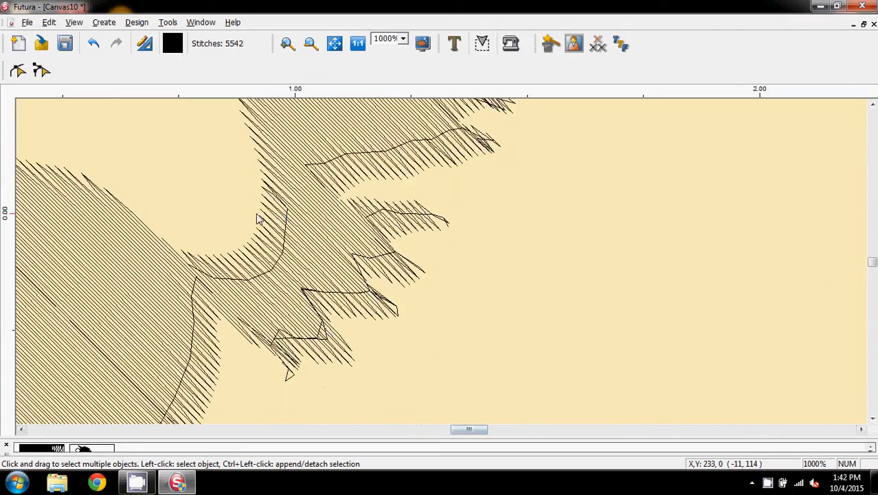
scroll(172, 219, up, 1)
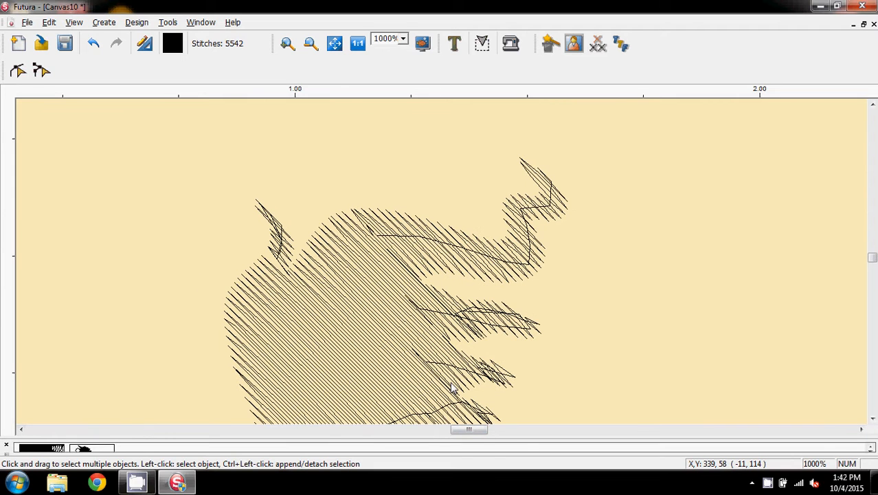
drag(478, 431, 470, 430)
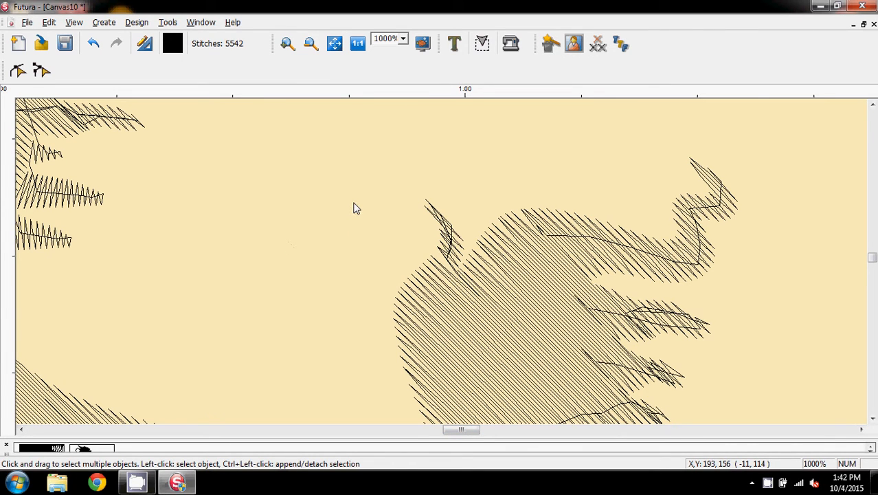
click(40, 74)
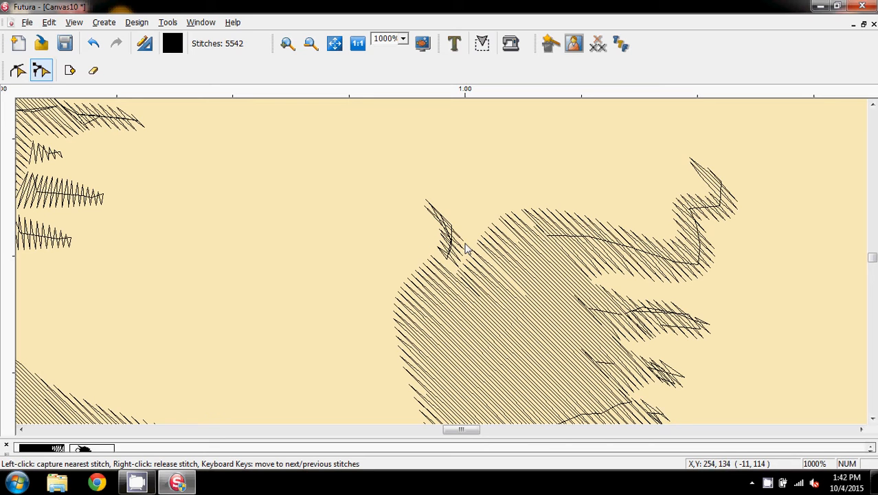
click(466, 247)
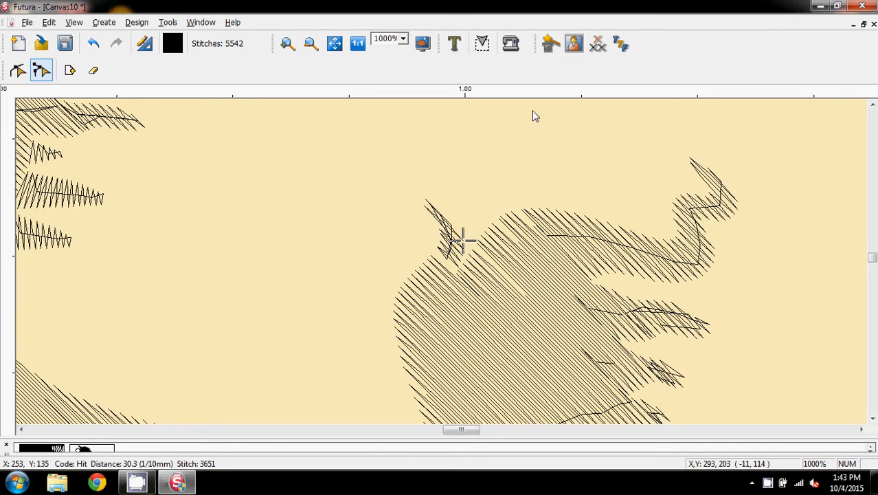
click(95, 74)
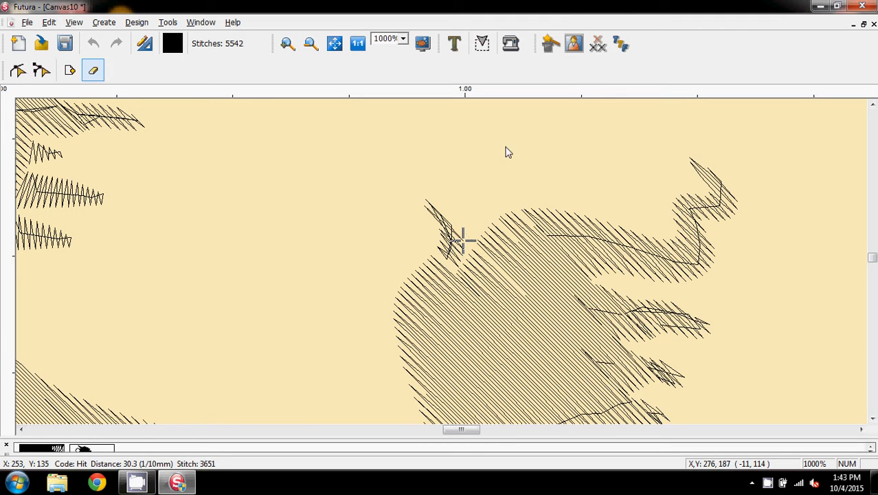
Show the stitch points again while editing individual stitches
click(73, 22)
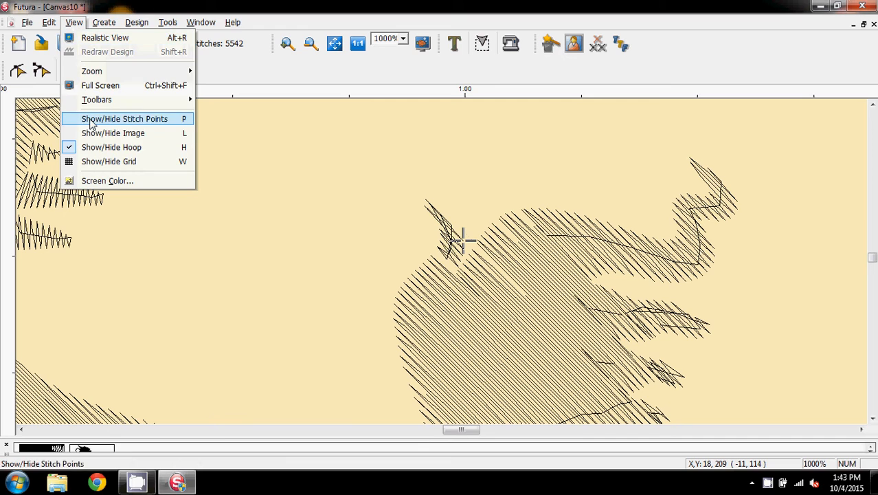
click(90, 122)
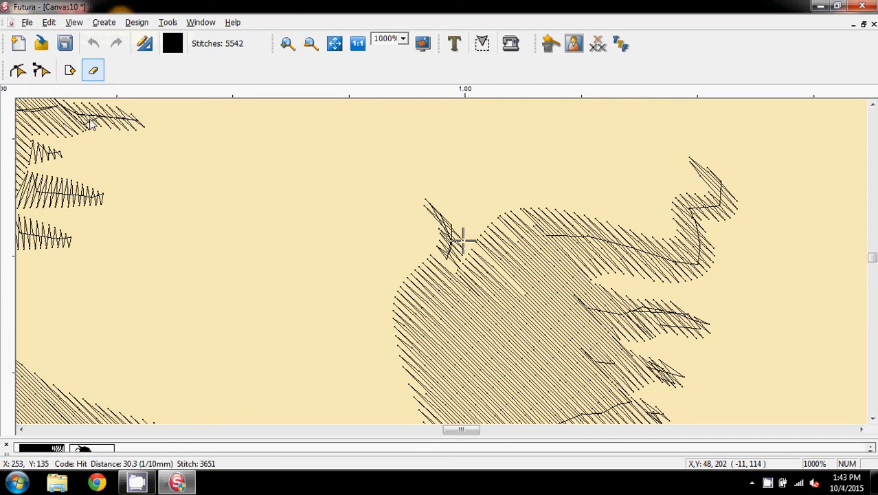
click(74, 22)
click(90, 119)
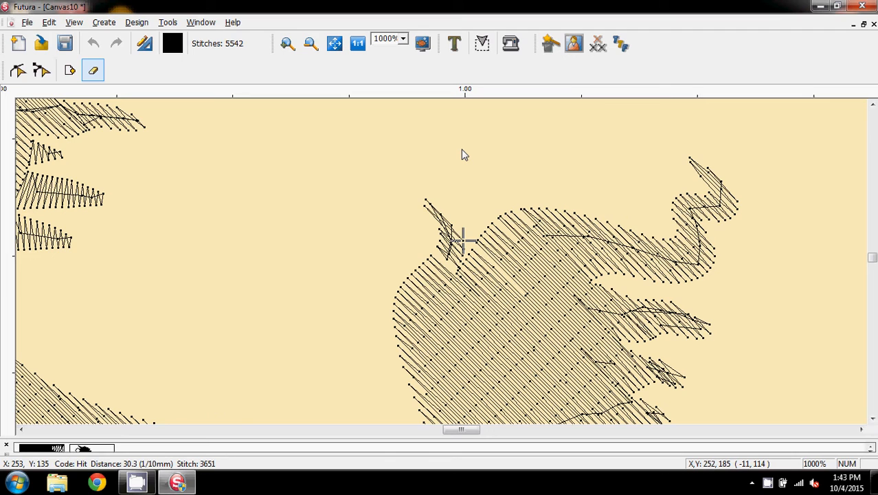
Delete a series of consecutive stitches backwards through the small tuft above the tail, stopping where the tuft meets the tail
key(Left)
key(Left)
key(Left)
key(Left)
key(Left)
key(Left)
key(Left)
key(Left)
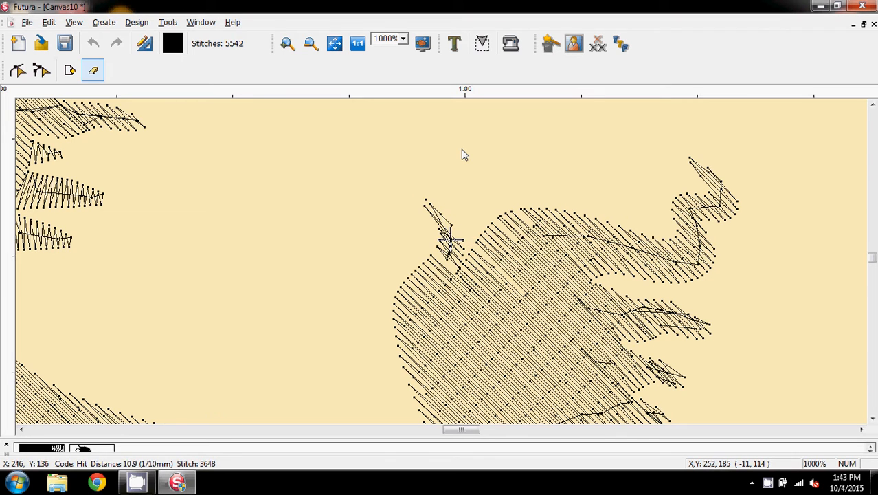
key(Left)
key(Left)
key(Left)
key(Left)
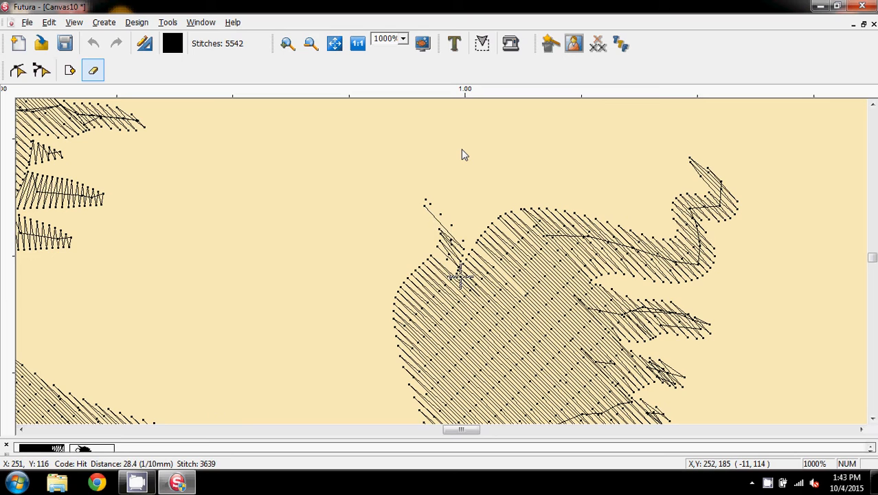
key(Left)
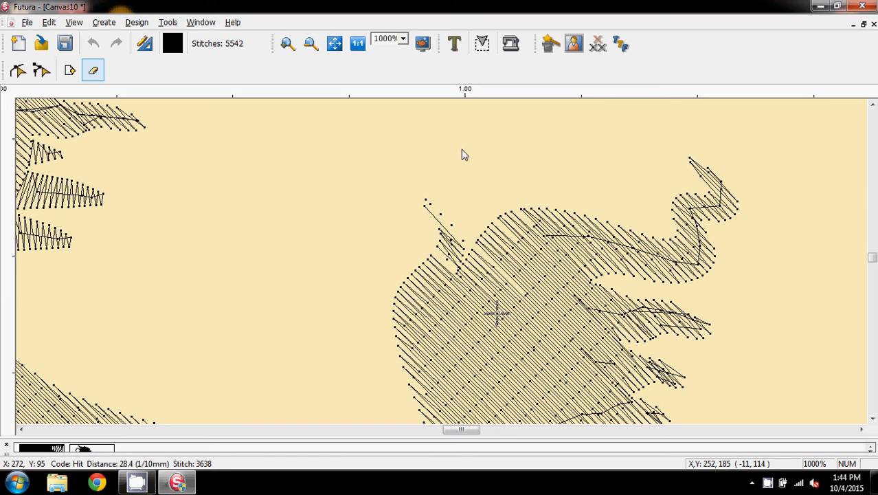
key(Left)
key(Right)
key(Right)
key(Right)
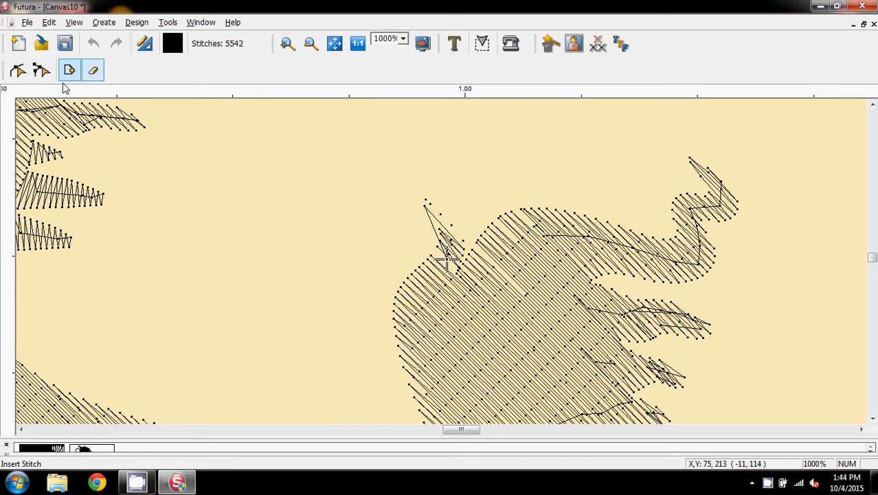
Restart individual stitch editing, capture the tuft's edge stitch at X 253, Y 131 and delete it
click(36, 72)
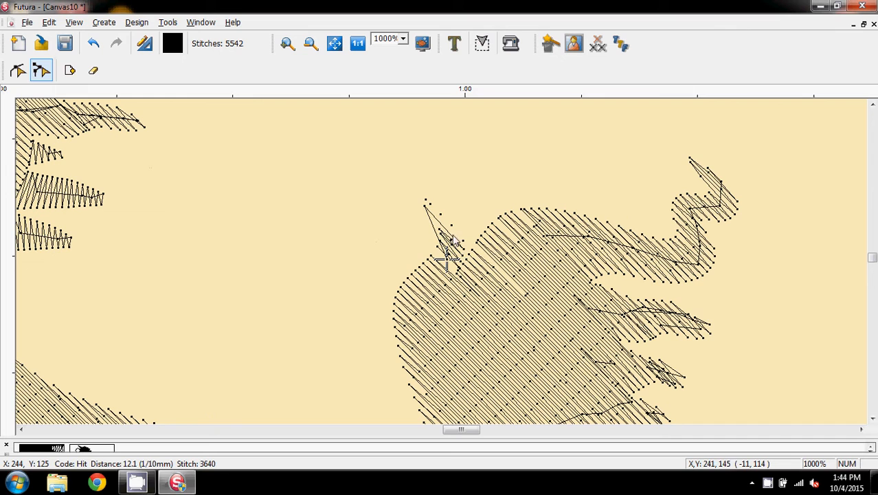
click(465, 253)
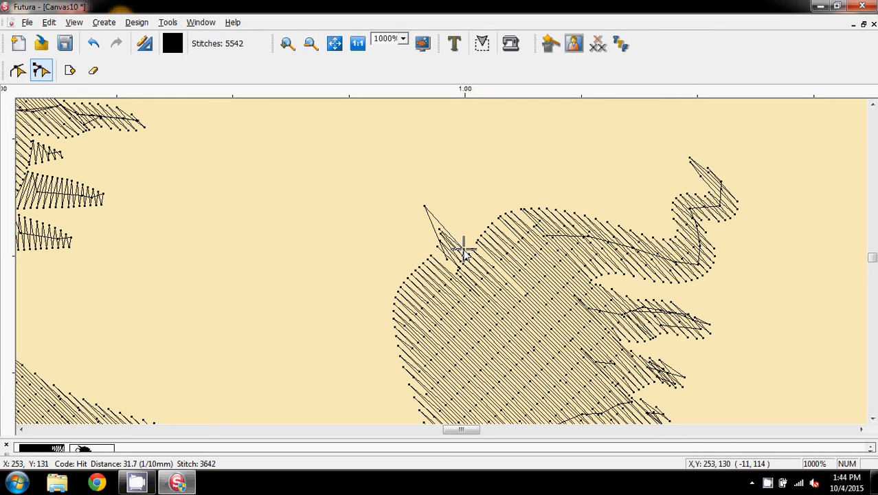
mouse_move(465, 254)
mouse_down()
mouse_move(462, 199)
mouse_move(453, 221)
mouse_move(467, 217)
mouse_up()
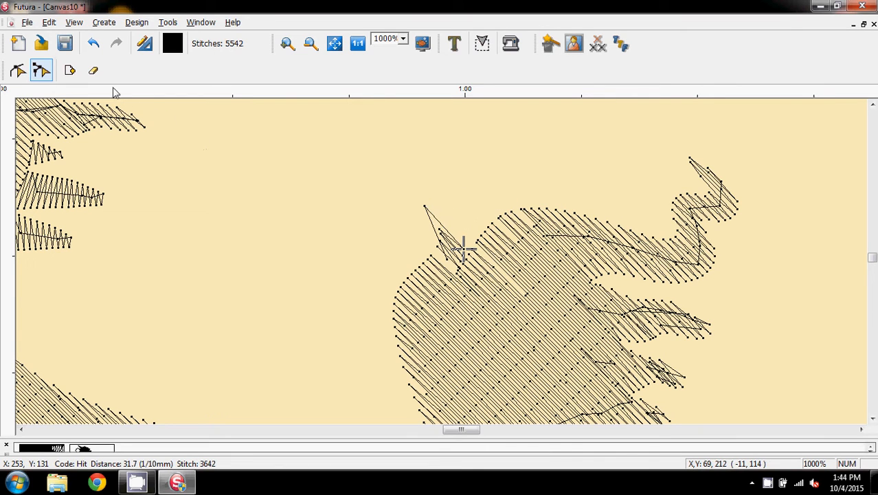
click(94, 75)
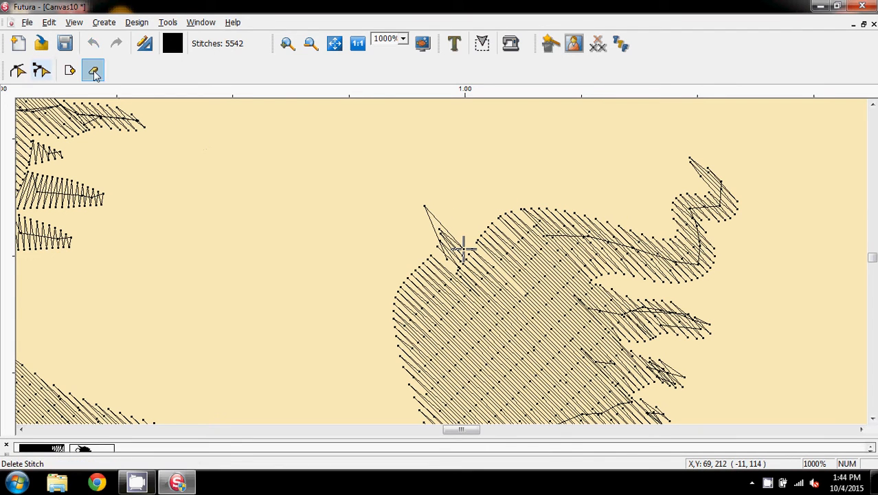
click(94, 75)
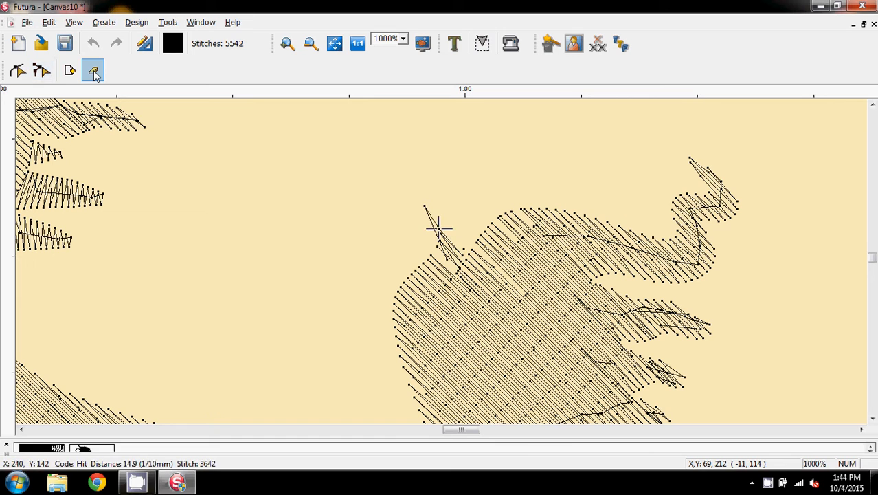
Delete the remaining consecutive stitches of the small hair tuft above the tail down to its single connecting line
click(94, 74)
click(94, 74)
click(94, 74)
click(94, 74)
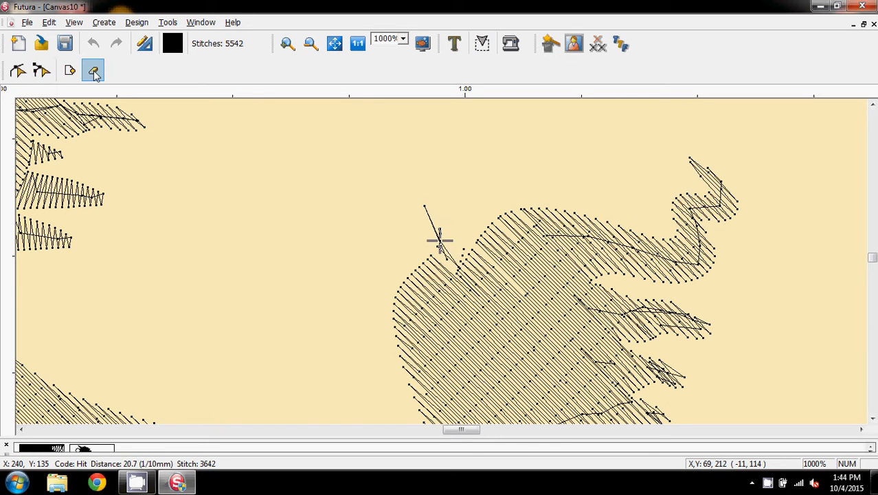
click(94, 74)
click(94, 74)
click(94, 74)
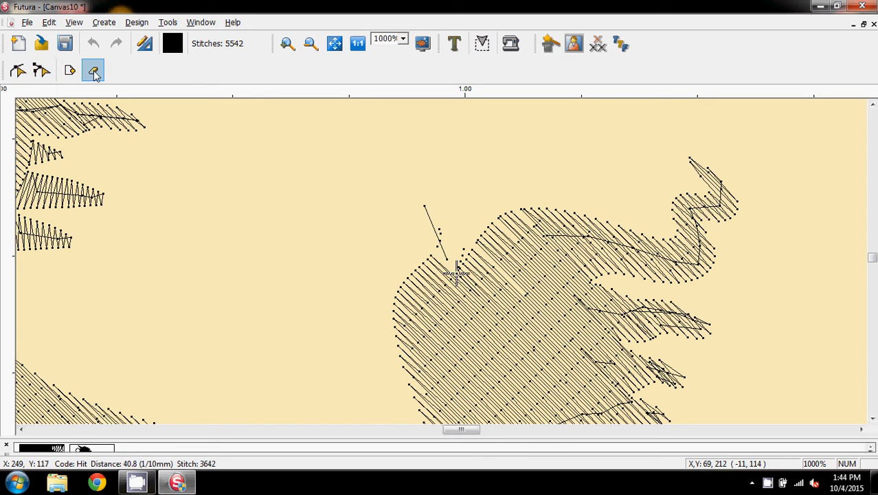
Capture the leftover tuft stitch at X 232, Y 154, delete it and leave stitch editing
click(41, 72)
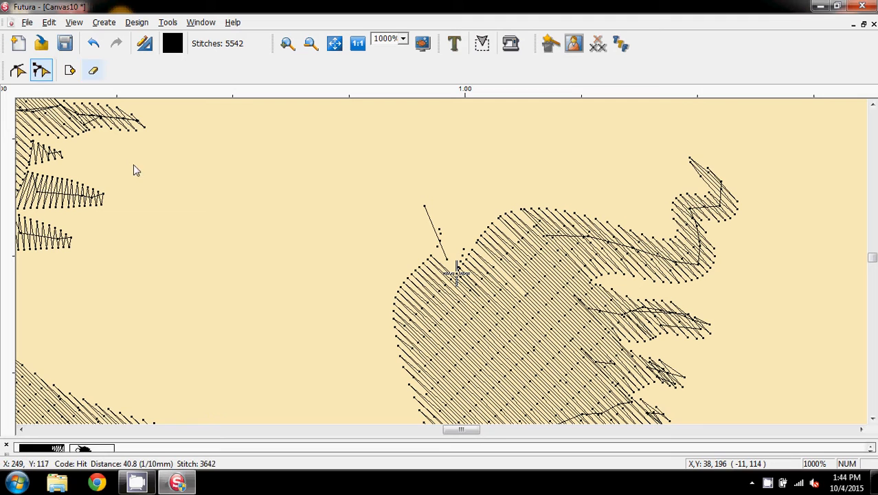
click(424, 208)
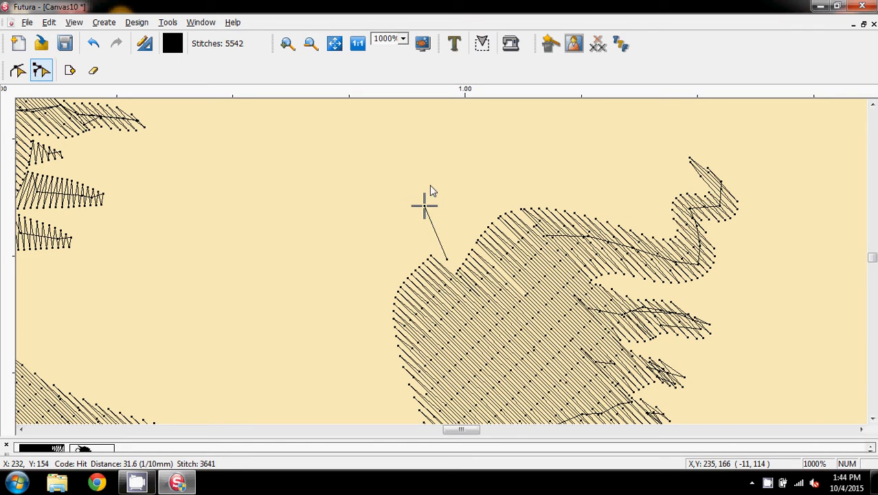
click(94, 74)
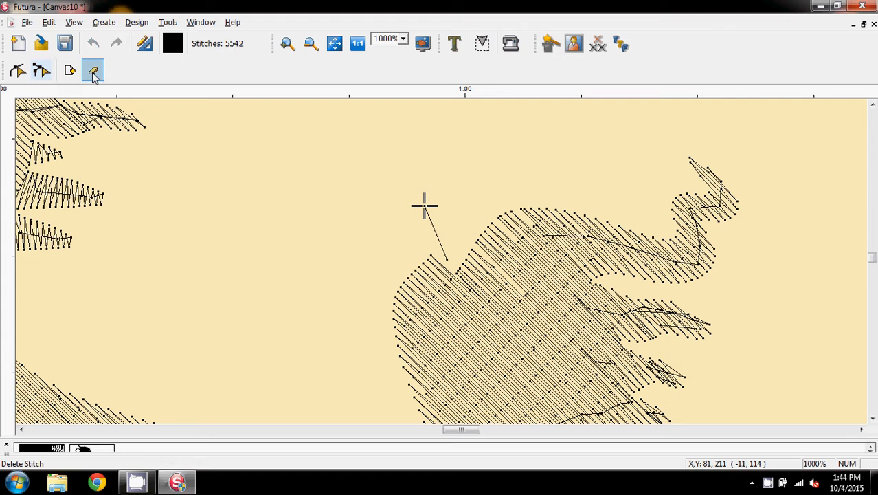
click(456, 273)
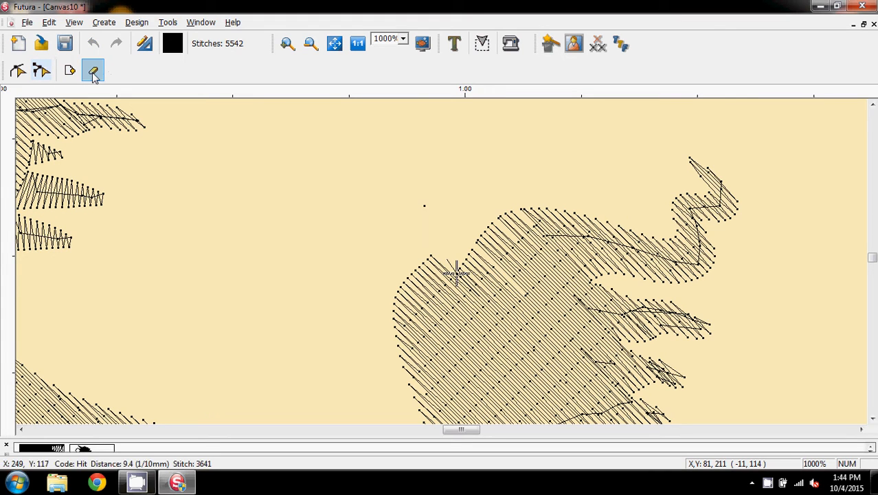
click(41, 71)
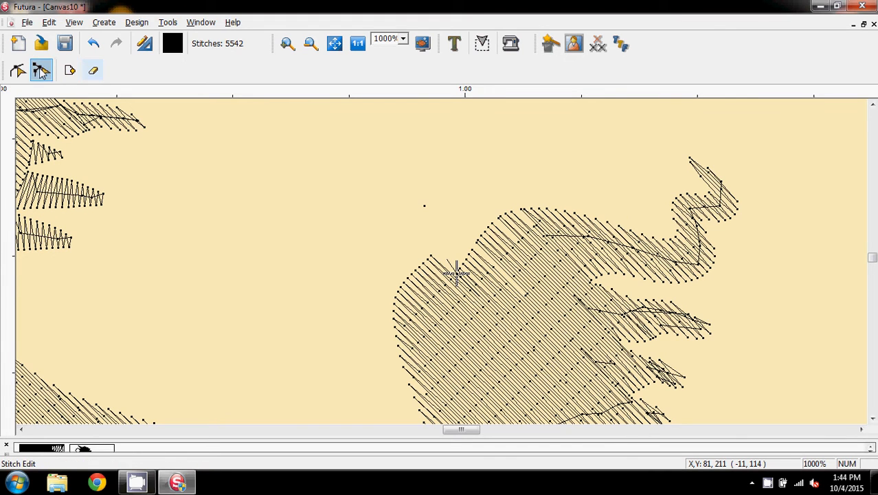
click(217, 193)
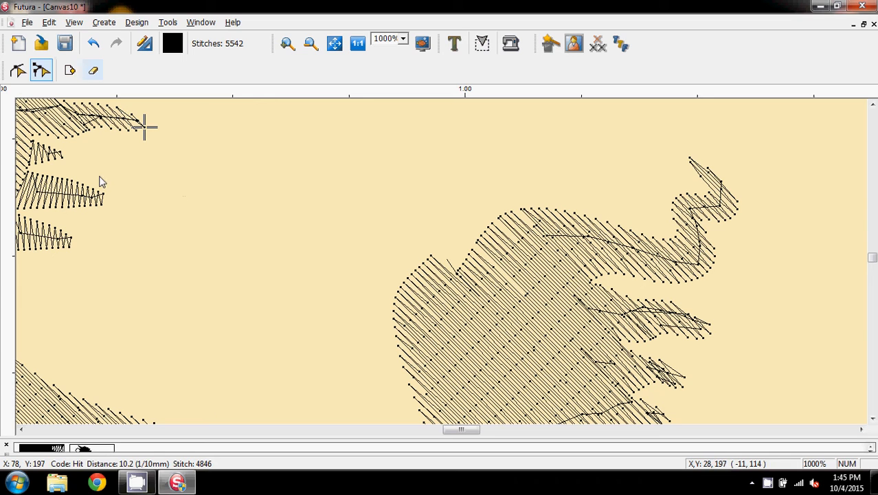
click(41, 71)
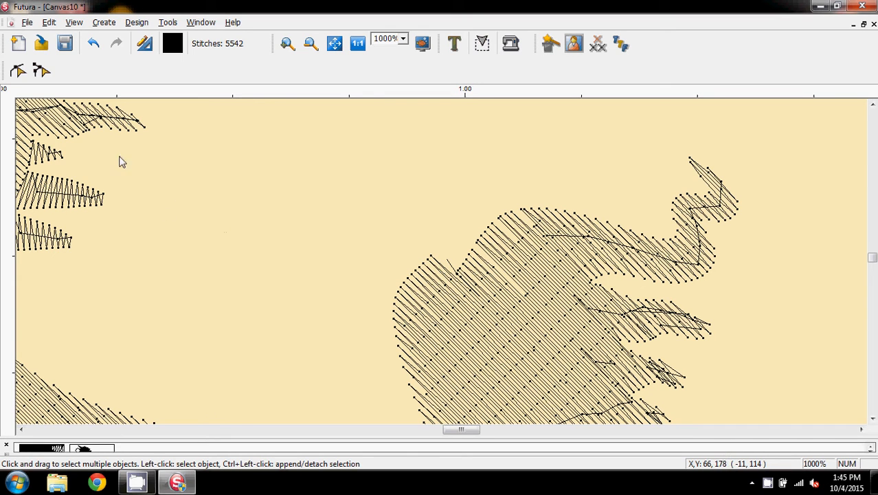
Restart stitch editing and move the edge stitches in the notch above the tail outward, ending at X 243, Y 135
click(40, 71)
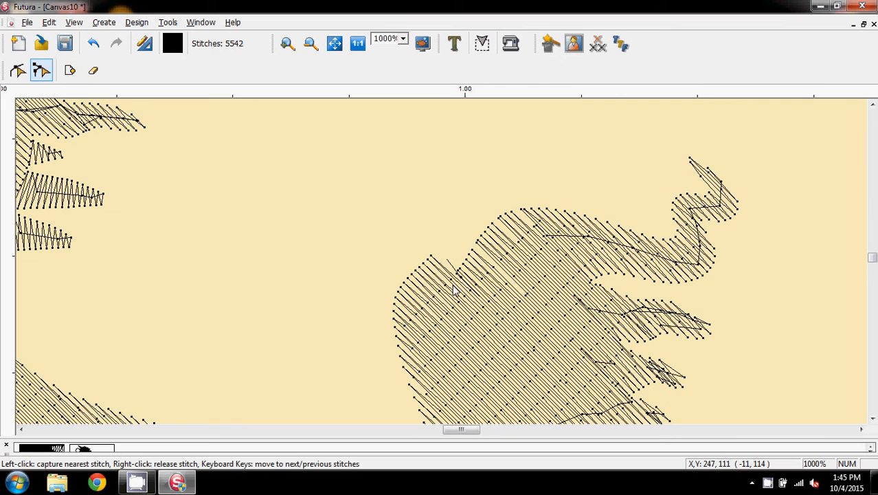
click(485, 235)
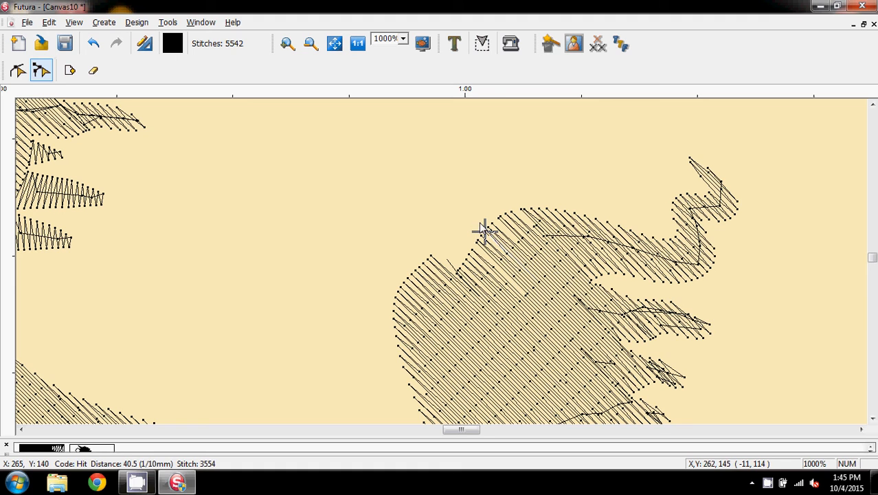
drag(485, 231, 480, 223)
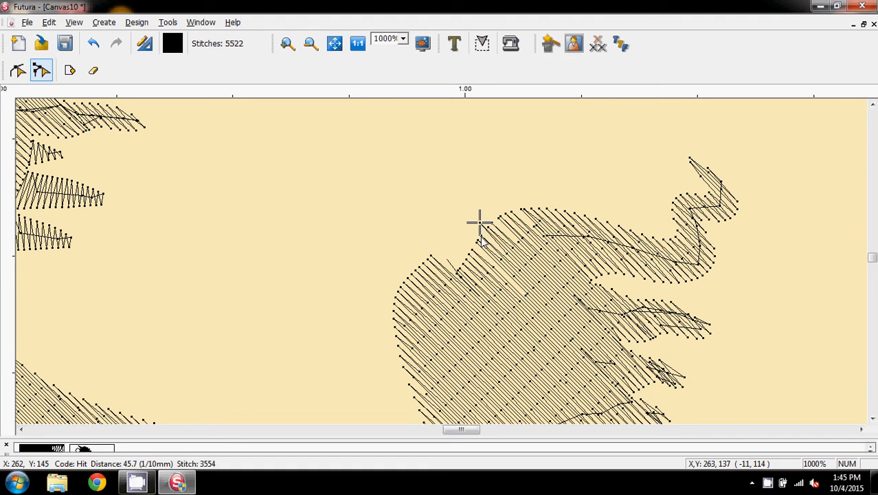
click(481, 235)
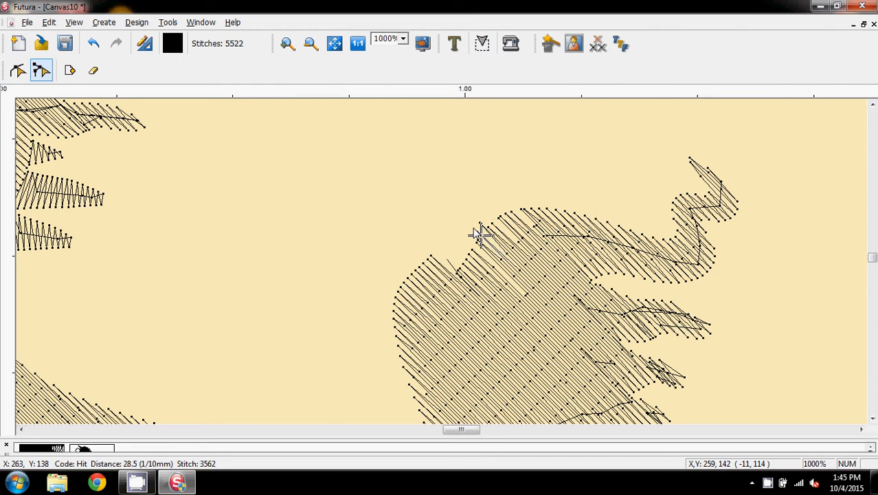
drag(481, 234, 474, 224)
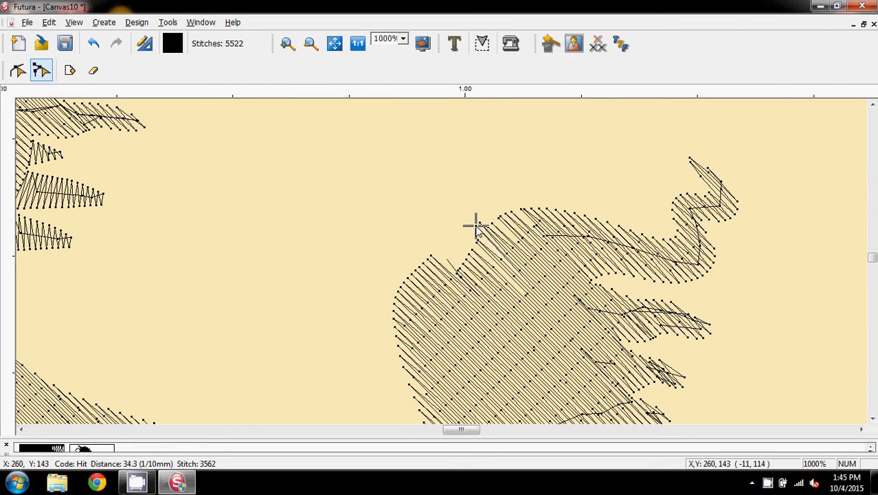
click(477, 239)
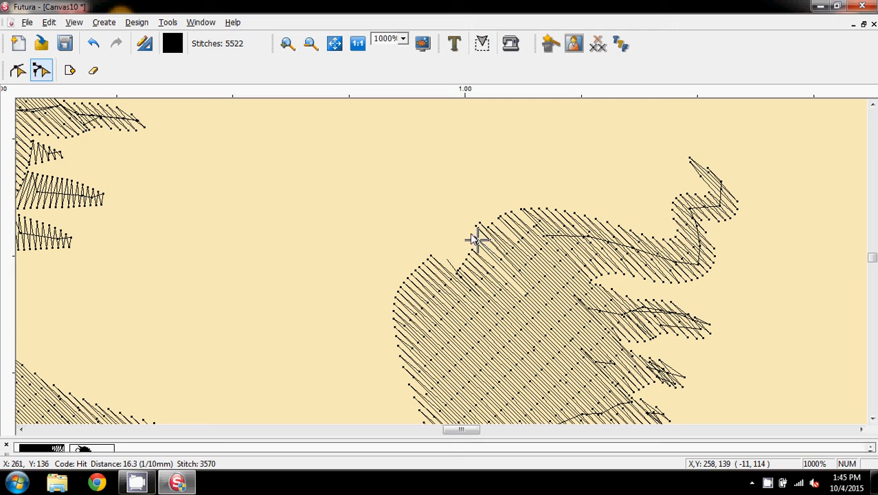
drag(477, 239, 444, 242)
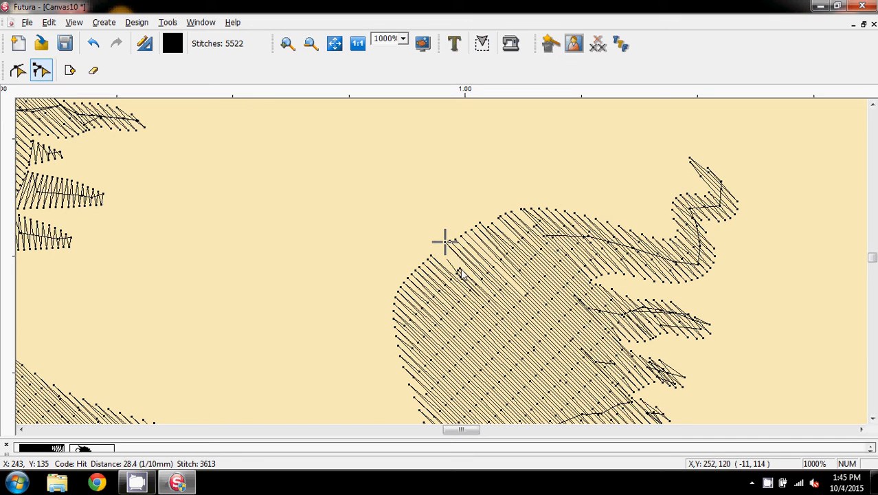
Pull the last low stitches of the notch out to the tail's edge, placing the final one at X 238, Y 129
drag(460, 271, 440, 245)
click(459, 273)
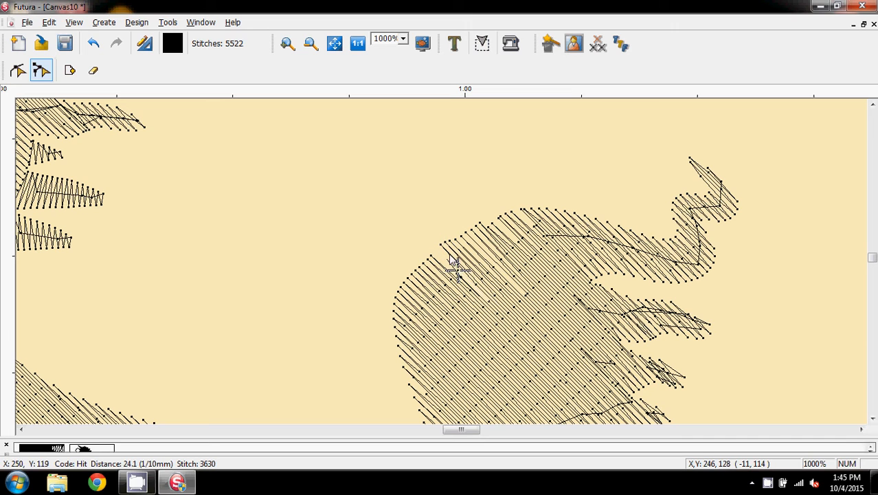
mouse_move(437, 248)
mouse_down()
mouse_move(448, 266)
mouse_move(435, 252)
mouse_up()
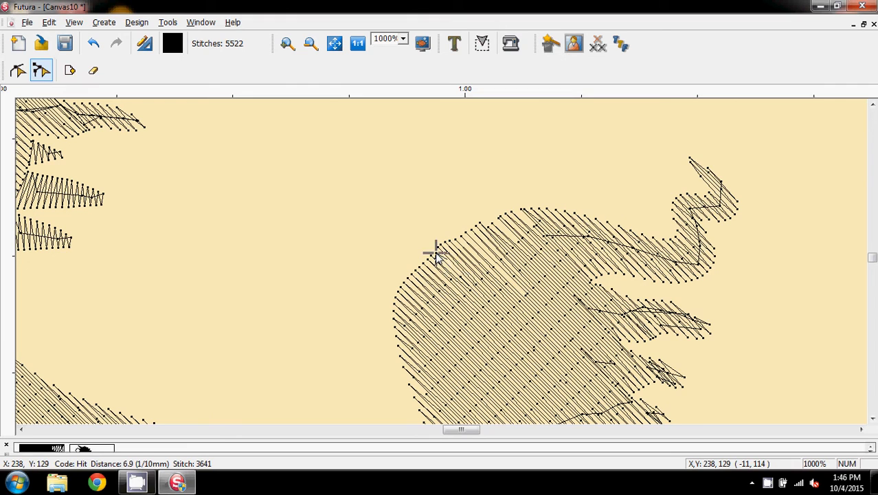
Smooth the tail's upper edge by moving edge stitches to X 264, Y 146, X 268, Y 147 and X 271, Y 148, and leave stitch editing
click(487, 227)
drag(486, 227, 483, 220)
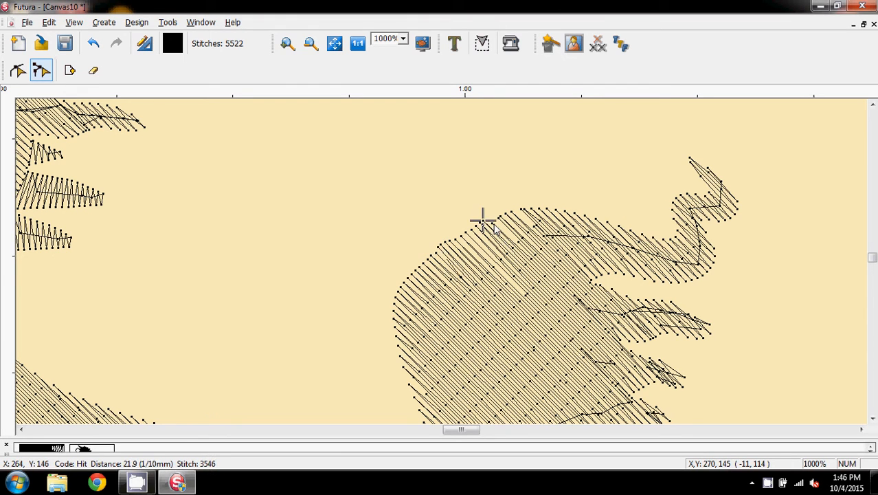
click(492, 225)
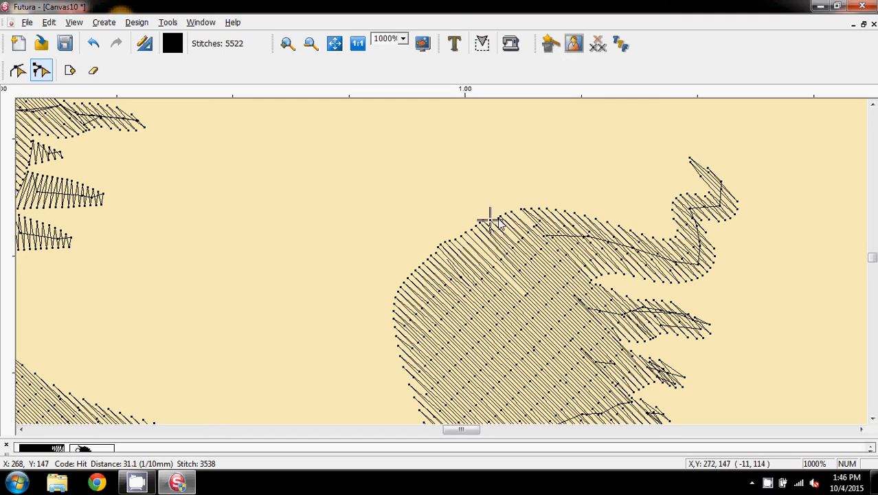
click(494, 218)
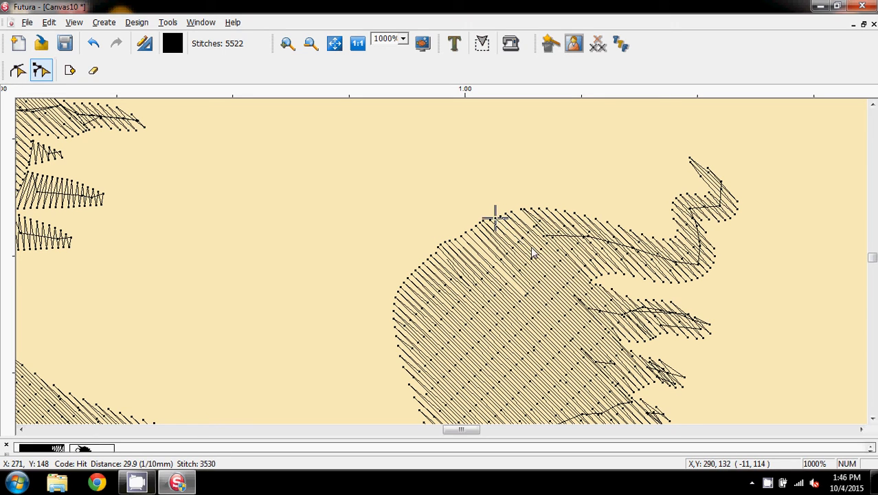
click(41, 71)
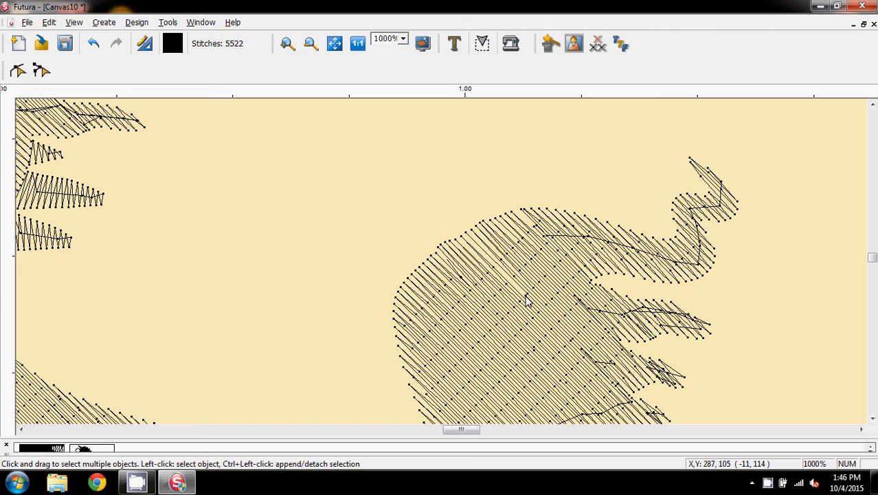
Examine individual stitches inside the tail's fill in stitch editing, including the one at X 261, Y 133, and leave stitch editing
click(40, 72)
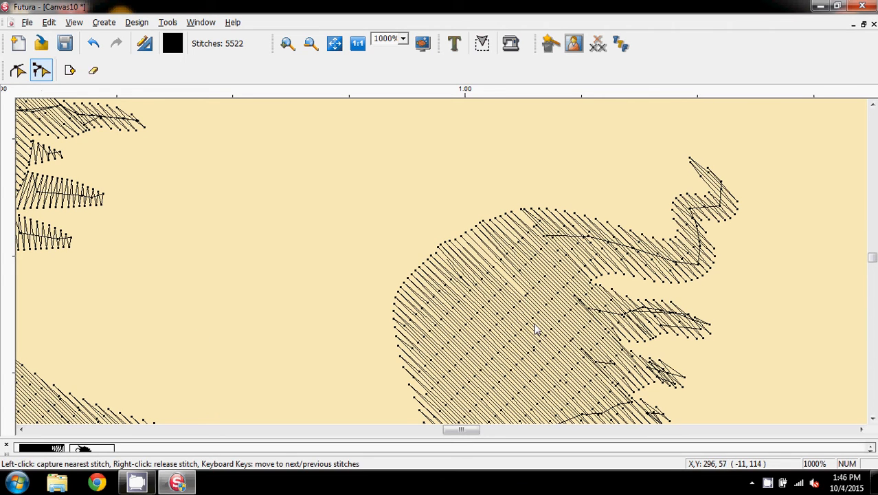
click(526, 297)
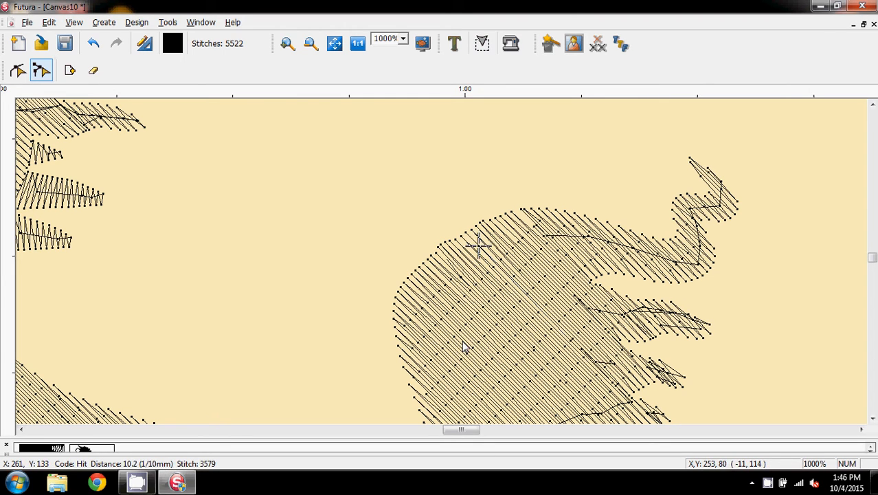
click(40, 70)
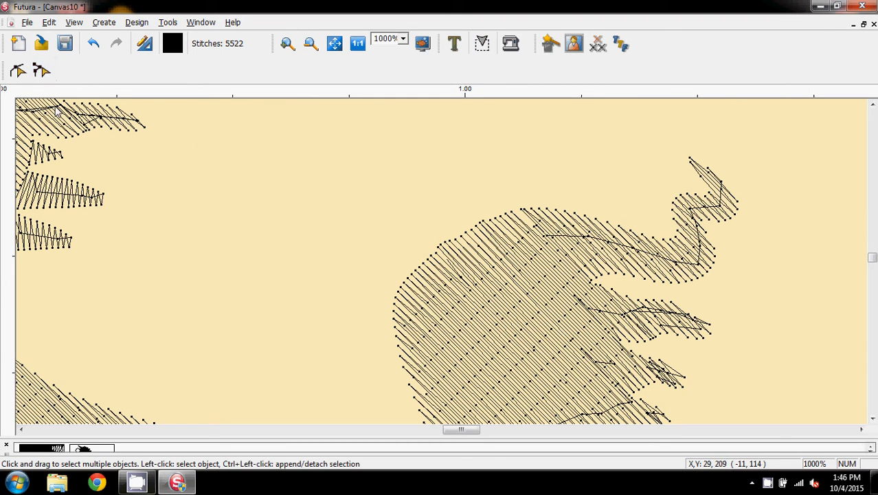
Show the unicorn at 200% zoom and hide the stitch points
click(404, 39)
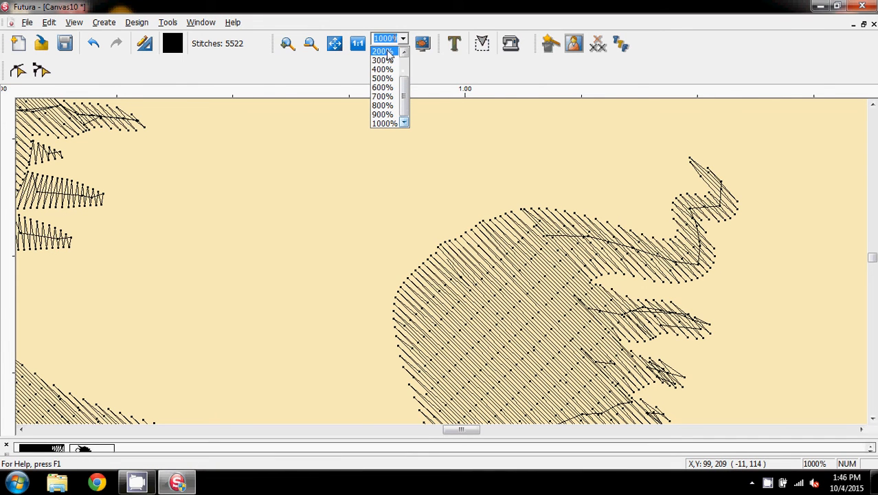
click(383, 51)
click(74, 22)
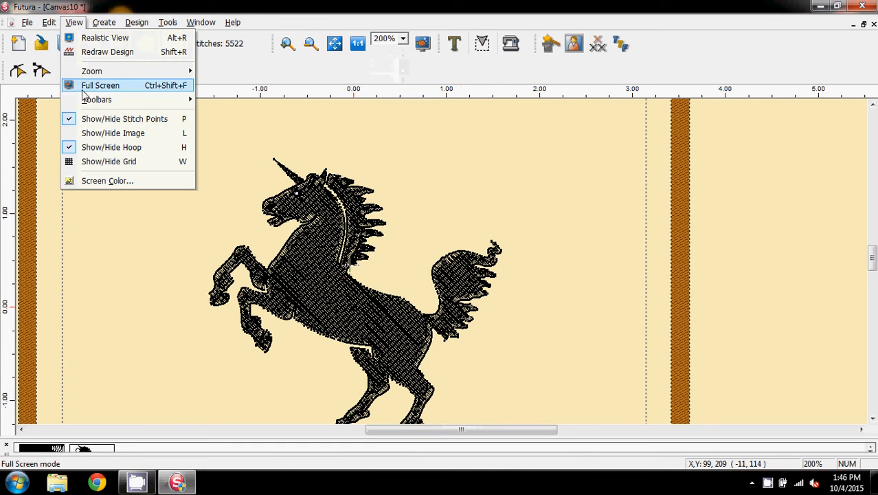
click(80, 123)
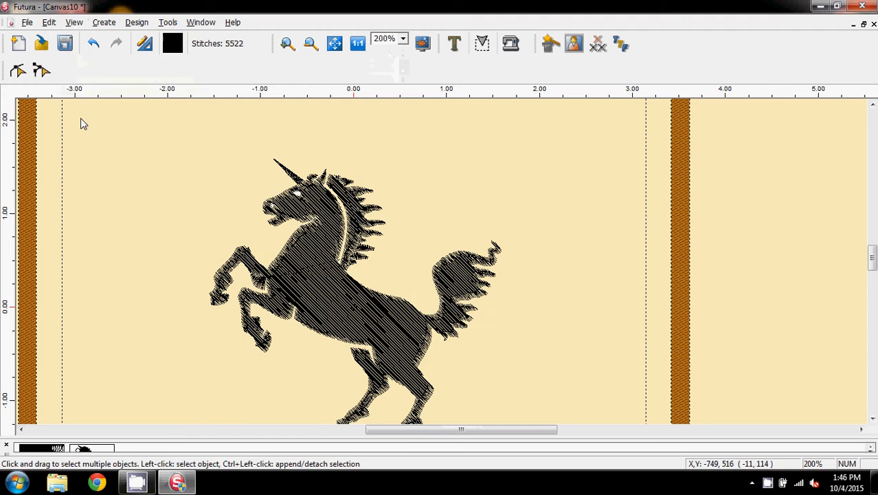
Turn on the realistic view and examine the unicorn from horn to hooves
click(73, 22)
click(78, 39)
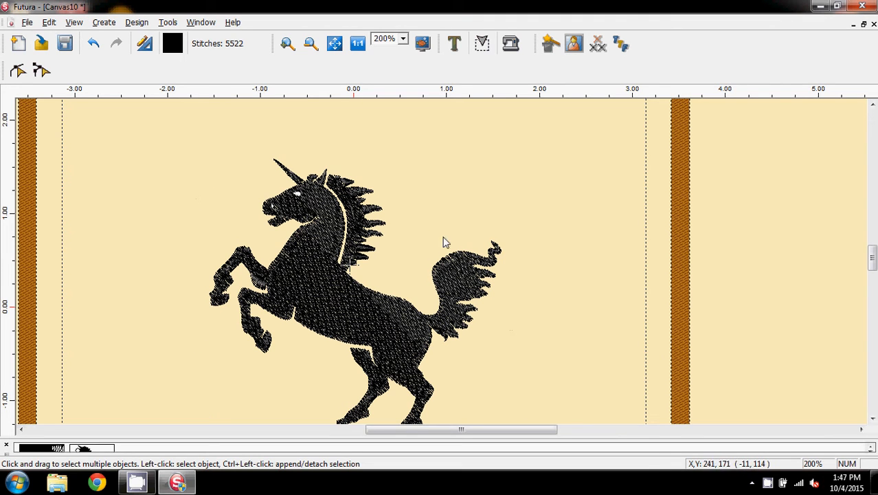
scroll(541, 259, down, 2)
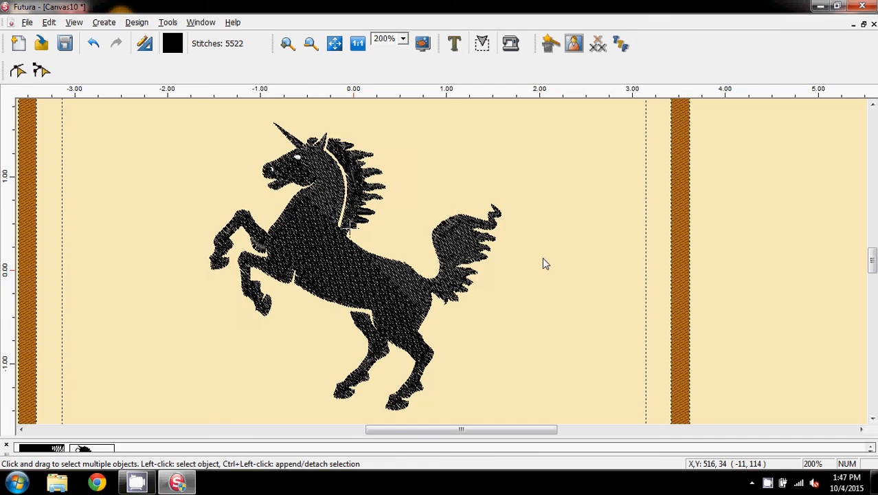
scroll(549, 267, up, 1)
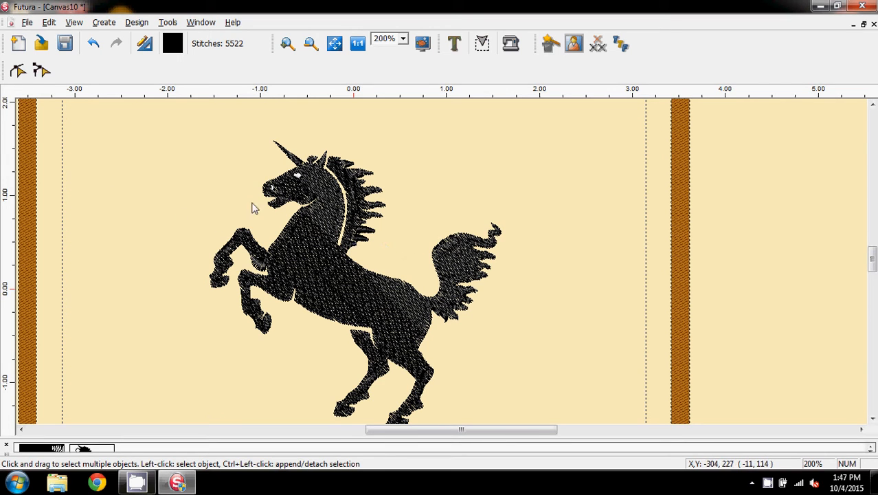
Turn off the realistic view and inspect the horn's stitches at 1000% zoom
click(73, 22)
click(80, 38)
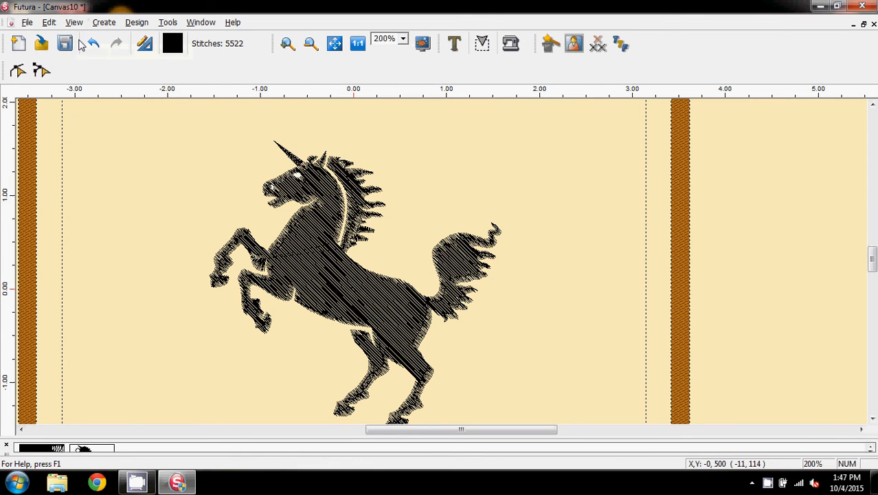
click(404, 39)
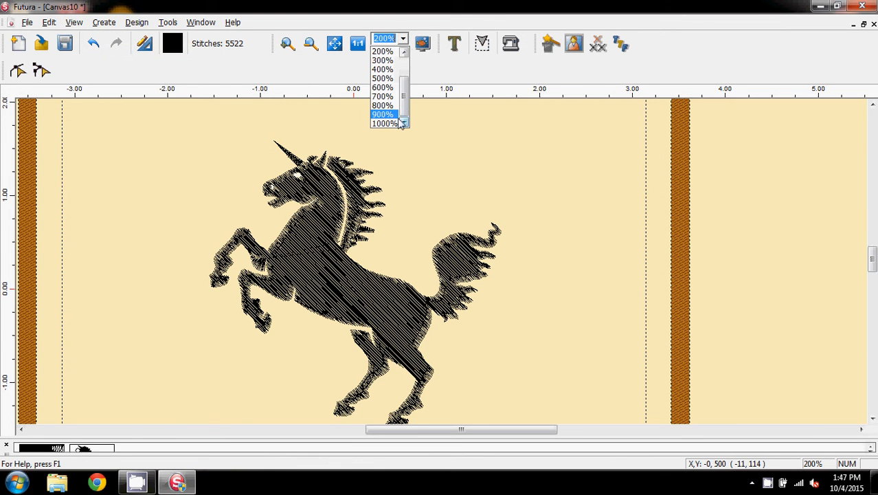
click(387, 127)
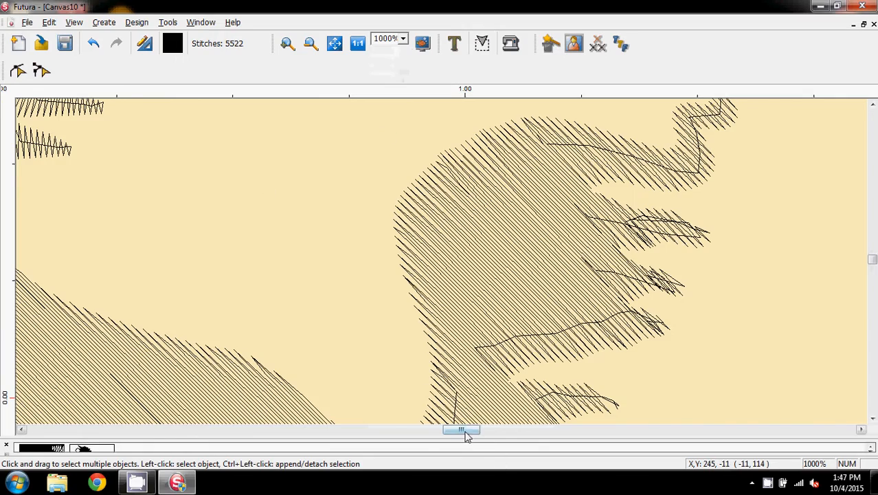
drag(466, 431, 446, 437)
scroll(313, 352, up, 6)
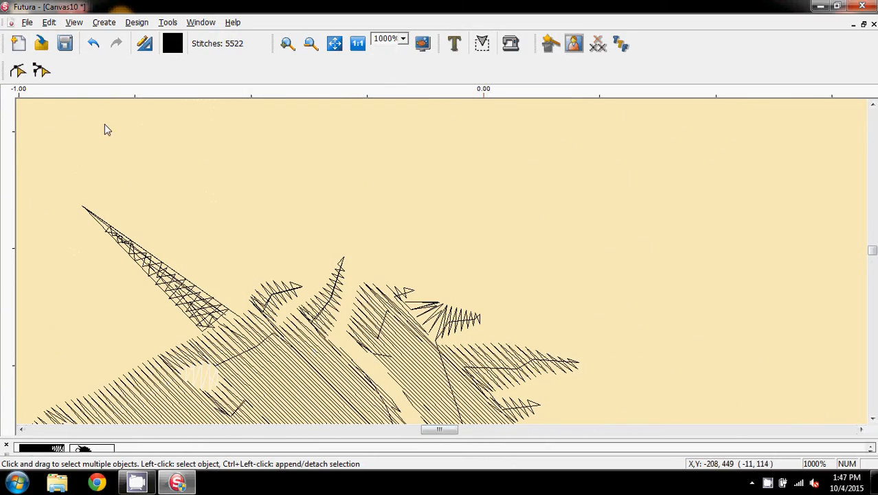
Capture the stitch at X -157, Y 333 at the horn's base and insert stitches in two loops around the horn
click(43, 72)
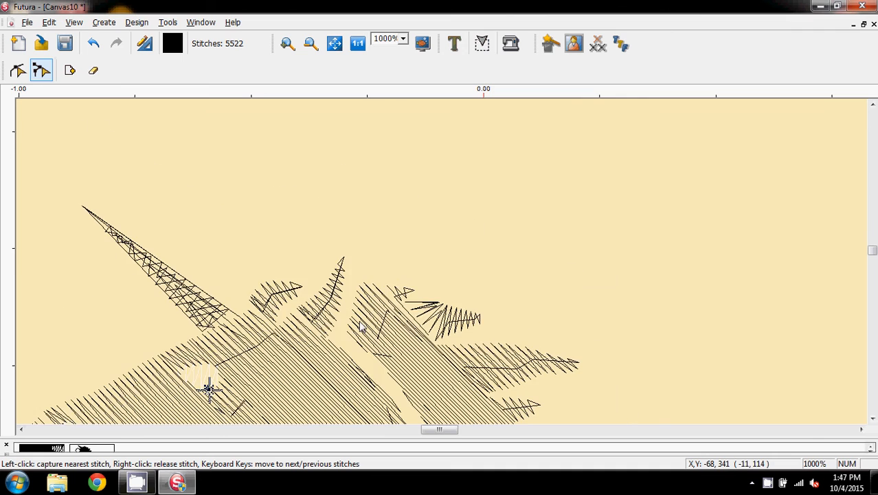
scroll(360, 328, down, 5)
scroll(344, 254, up, 3)
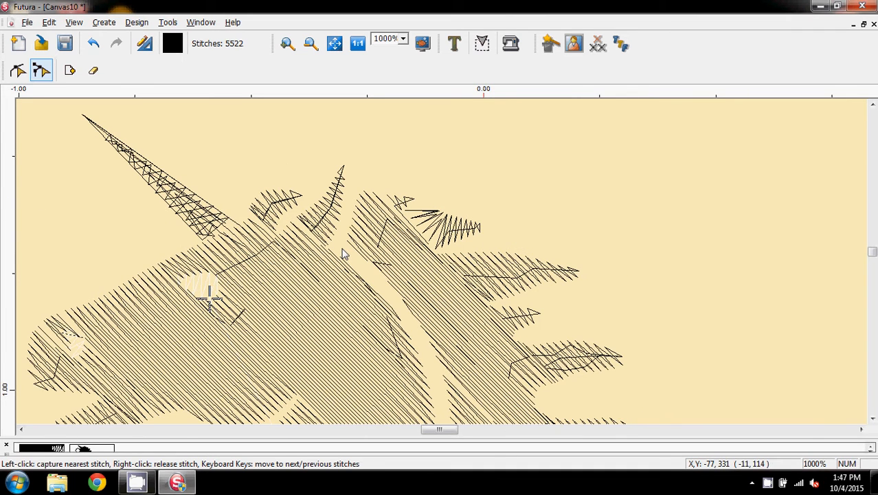
click(197, 248)
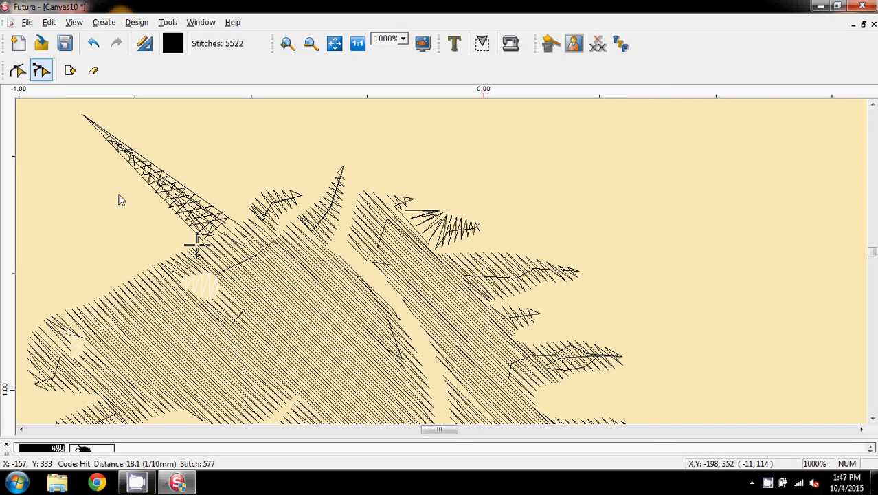
click(70, 72)
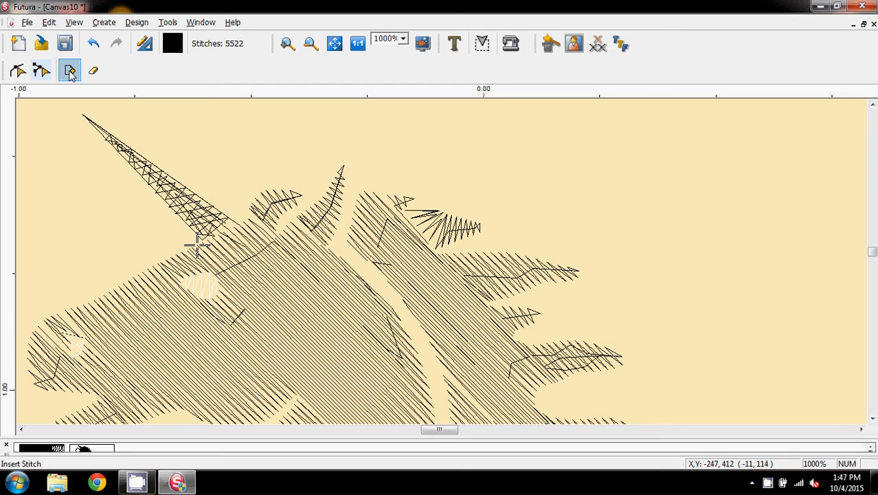
click(89, 266)
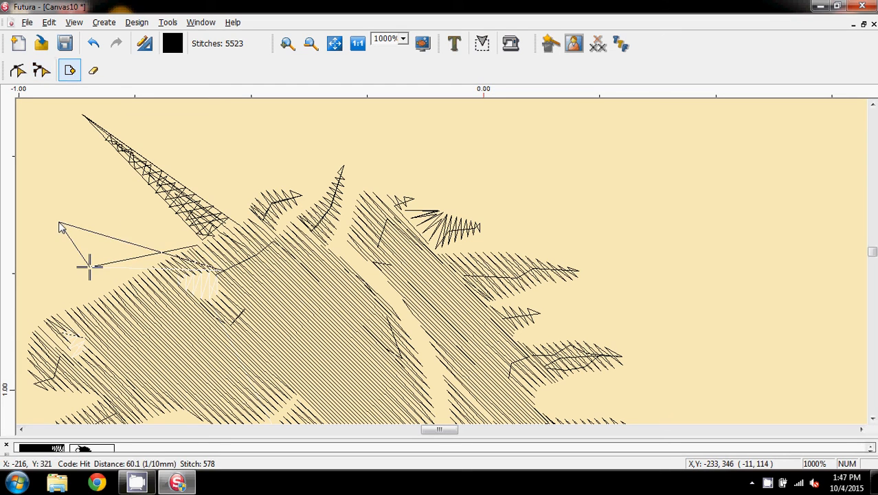
click(60, 221)
click(69, 151)
click(88, 141)
click(110, 134)
click(141, 129)
click(180, 127)
click(204, 154)
click(201, 193)
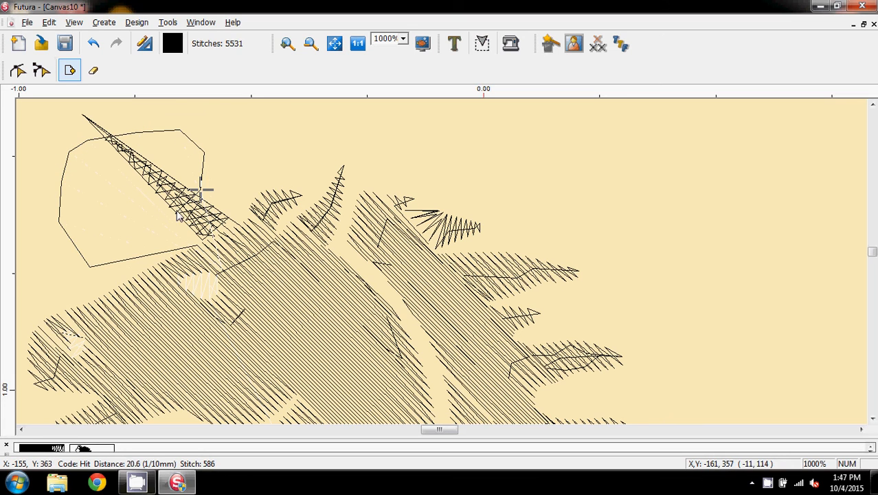
click(171, 219)
click(132, 221)
click(98, 191)
click(103, 143)
click(174, 161)
click(176, 180)
click(171, 189)
click(213, 227)
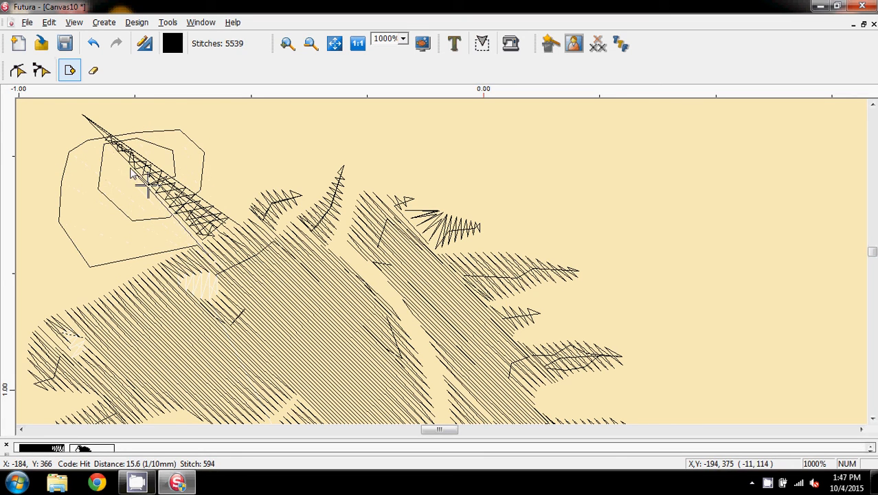
click(158, 172)
Insert further stitches from the horn across the space above the mane, ending in a tall loop beyond it
click(226, 268)
click(245, 147)
click(413, 142)
click(567, 141)
click(614, 146)
click(640, 240)
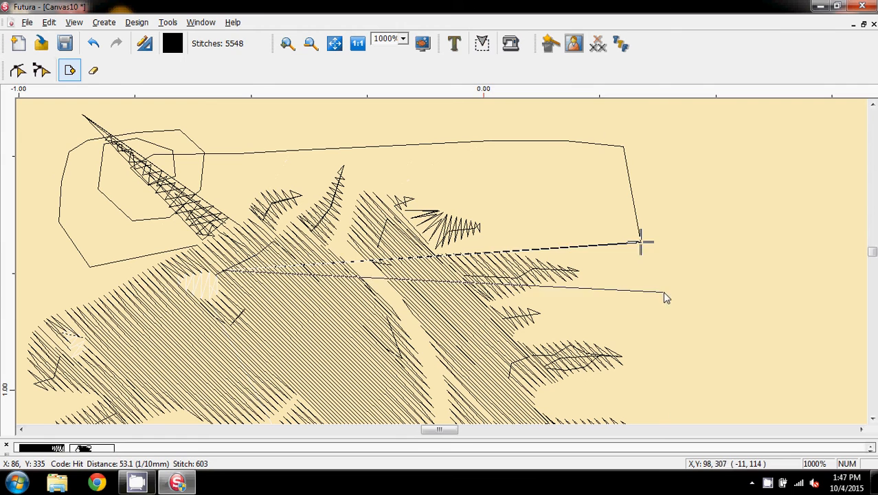
click(664, 292)
click(705, 290)
click(724, 259)
click(728, 144)
click(713, 109)
click(643, 111)
click(643, 157)
click(646, 178)
click(719, 179)
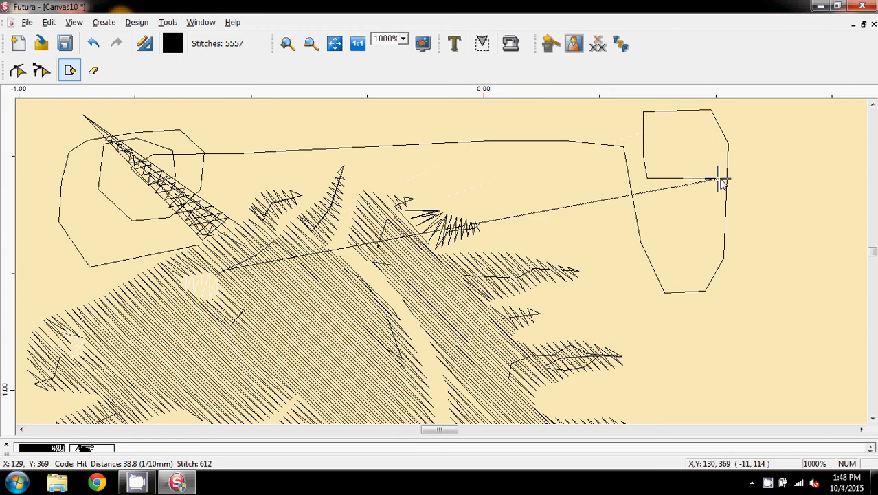
Continue the inserted stitches down beside the mane, back over the ears and around the horn to its far side
click(755, 186)
click(782, 261)
click(792, 371)
click(758, 392)
click(732, 347)
click(721, 295)
click(669, 252)
click(597, 241)
click(519, 213)
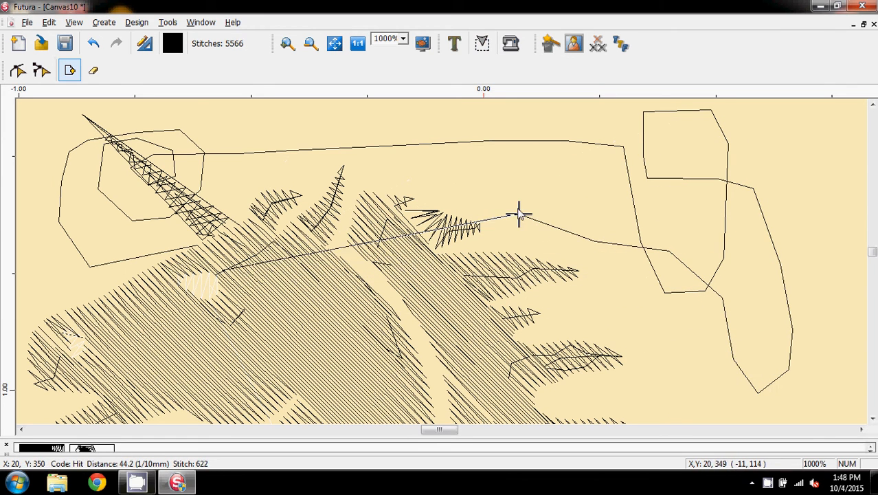
click(512, 175)
click(448, 125)
click(262, 120)
click(179, 129)
click(110, 137)
click(59, 155)
click(46, 203)
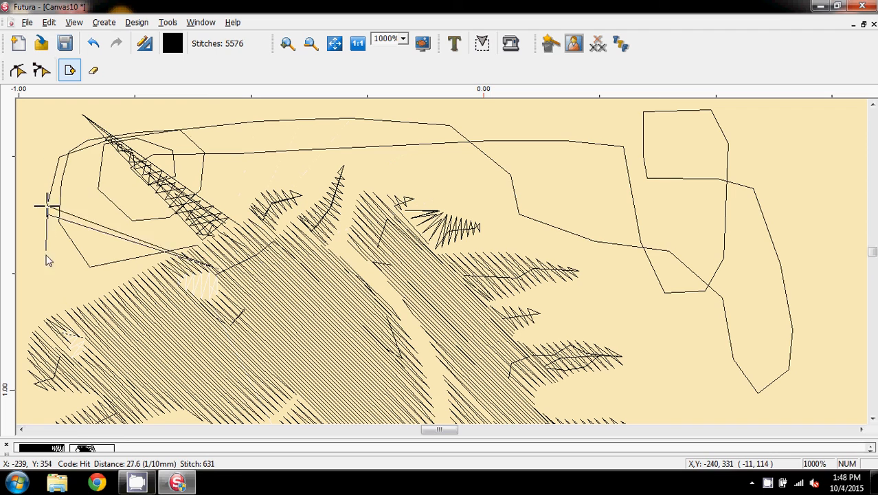
click(46, 241)
click(45, 279)
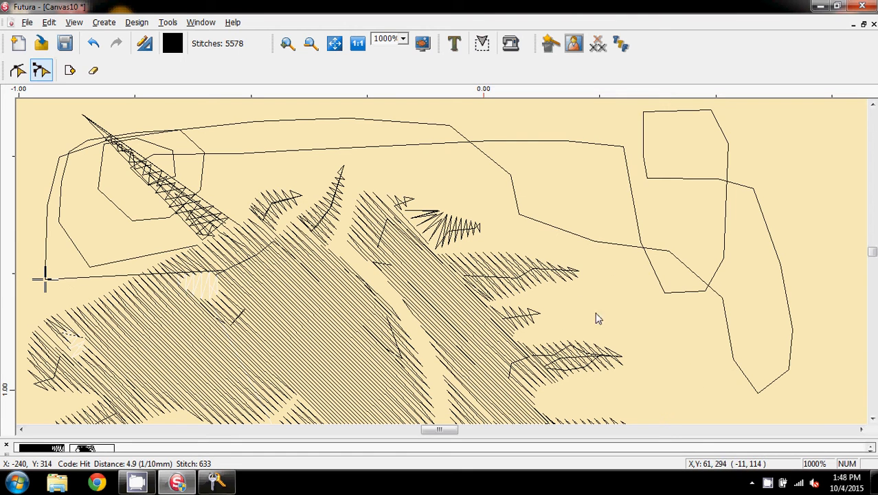
Undo all the stitches just inserted around the horn and mane
scroll(388, 300, down, 2)
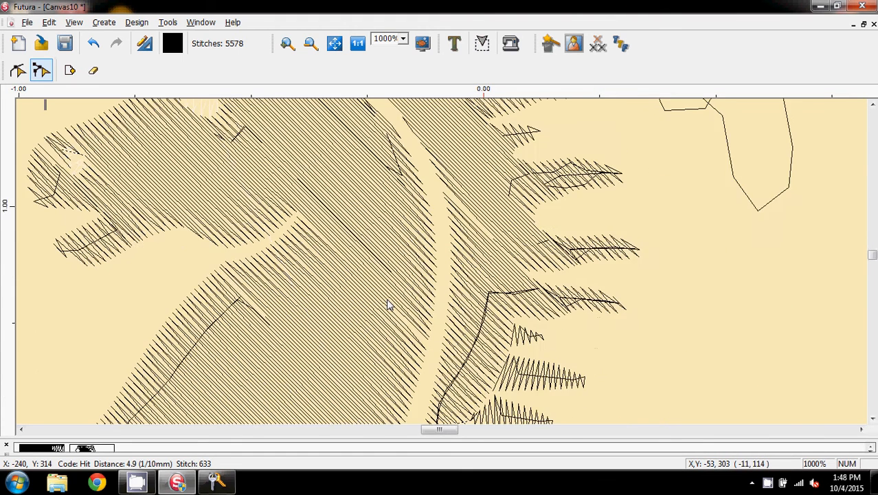
scroll(387, 300, up, 3)
scroll(388, 299, down, 1)
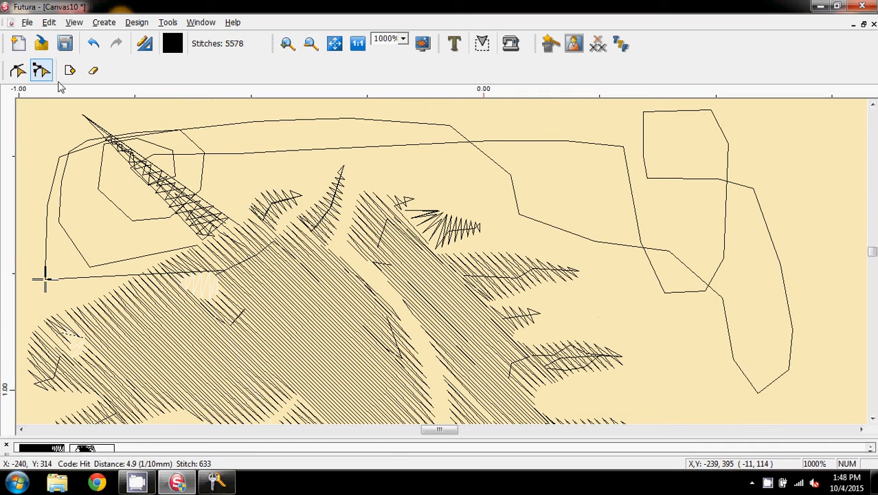
click(93, 44)
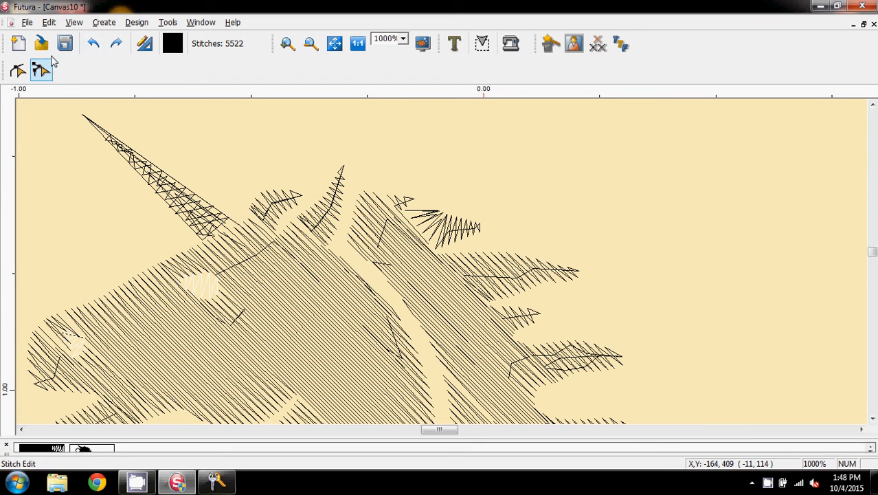
click(28, 22)
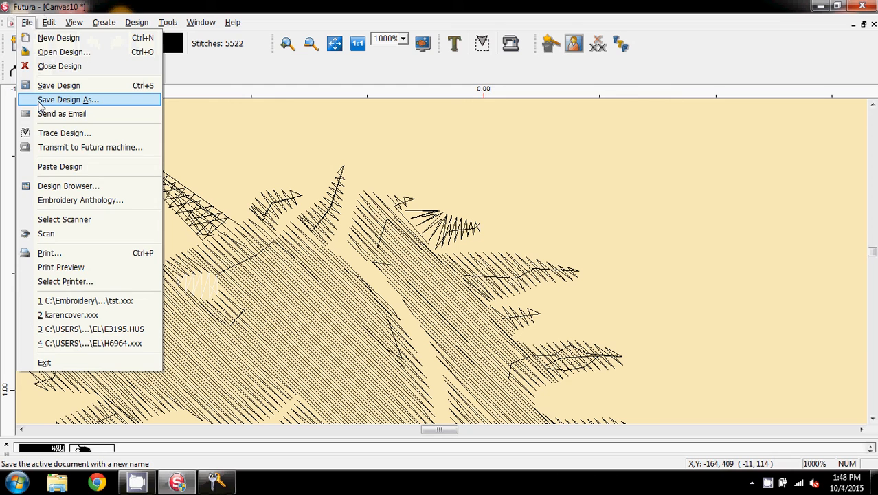
click(28, 25)
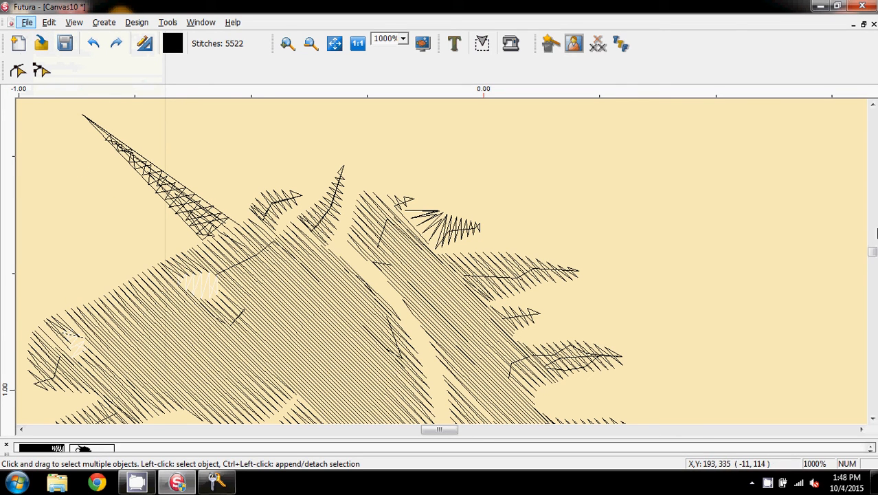
scroll(783, 255, down, 4)
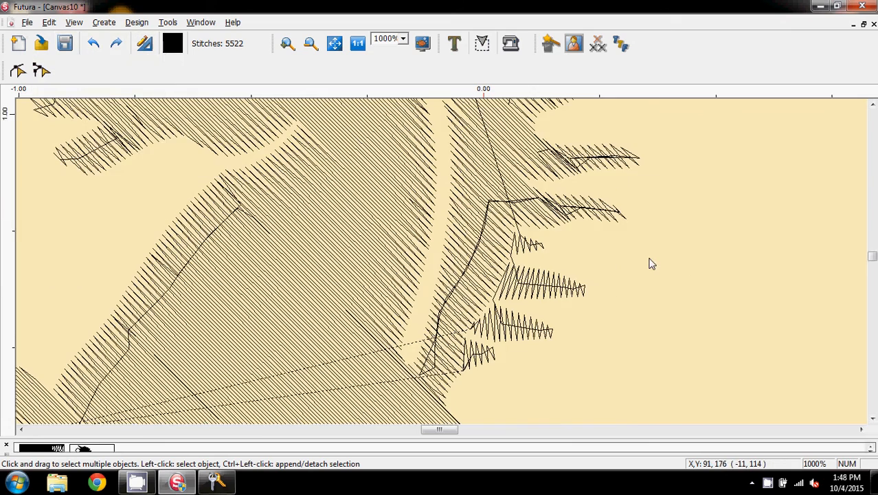
scroll(651, 264, up, 4)
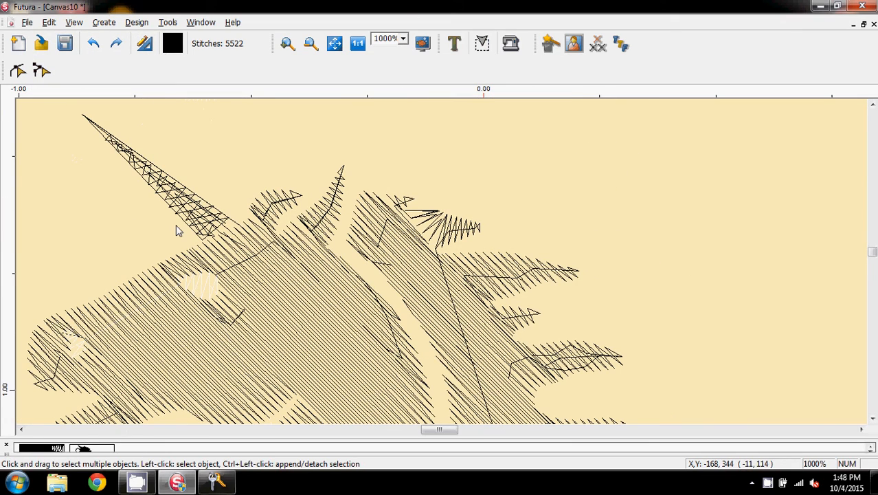
Try to delete the zigzag stitches of the pointed ear from X -85, Y 333, and leave stitch editing
click(41, 72)
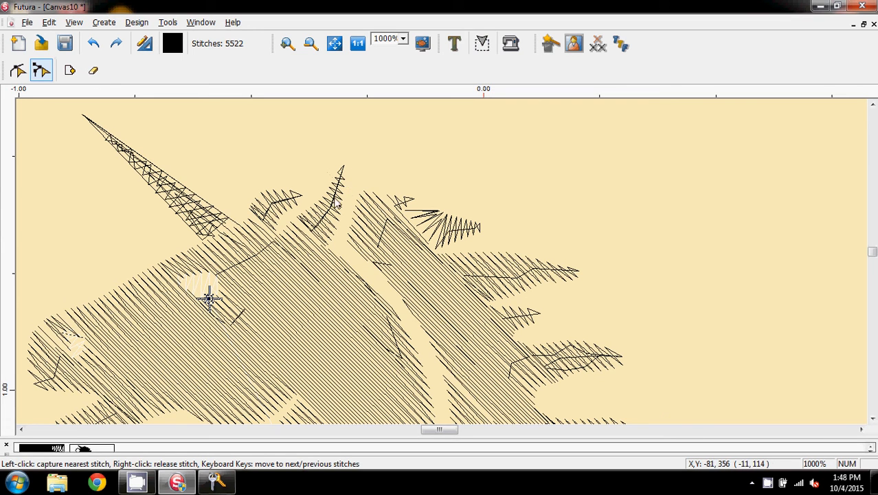
click(328, 248)
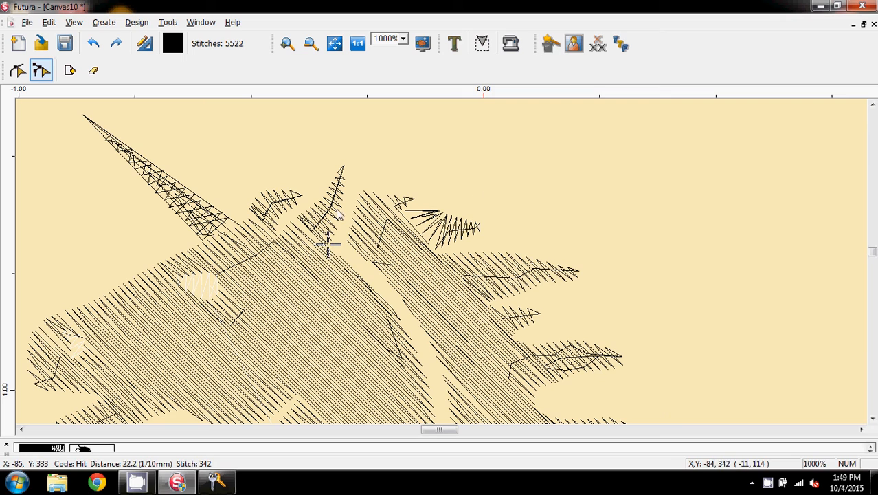
click(94, 72)
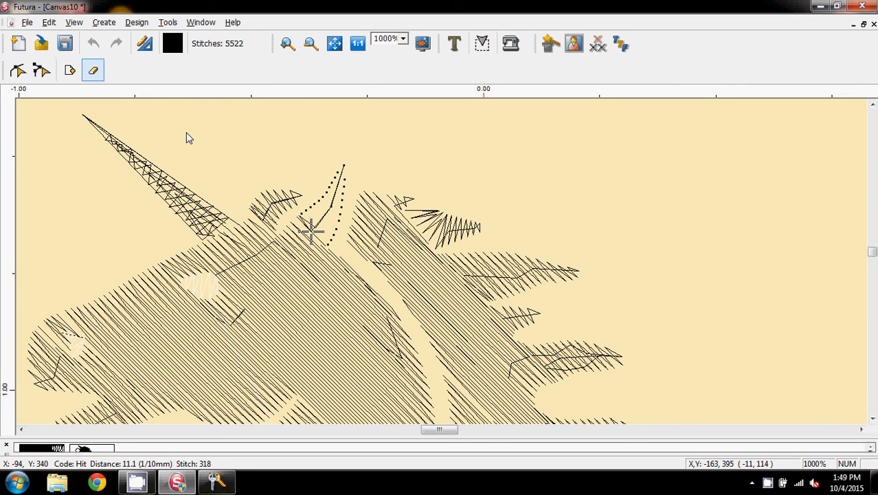
click(42, 71)
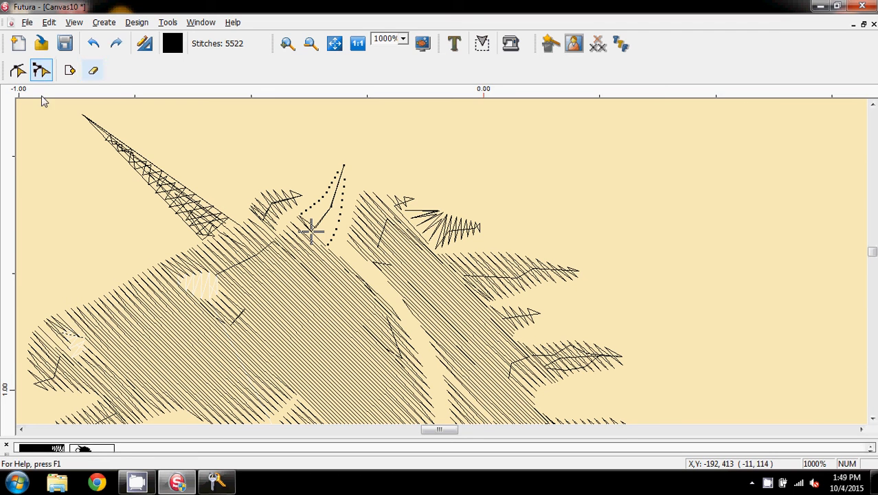
click(41, 70)
Show the whole unicorn at 100% zoom
scroll(68, 136, down, 1)
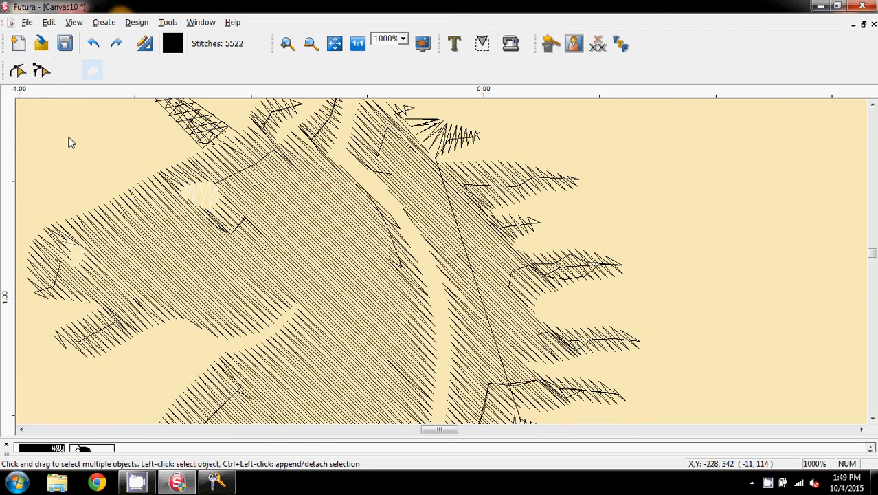
scroll(386, 65, up, 2)
click(402, 39)
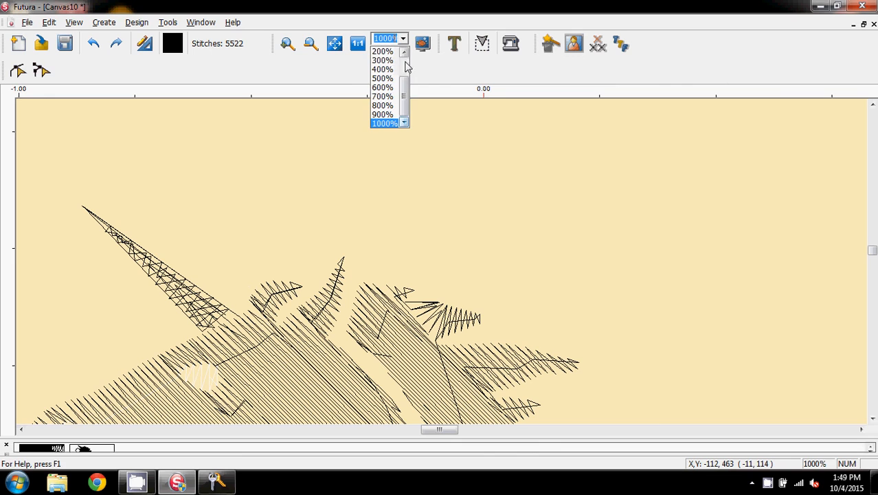
scroll(404, 82, up, 2)
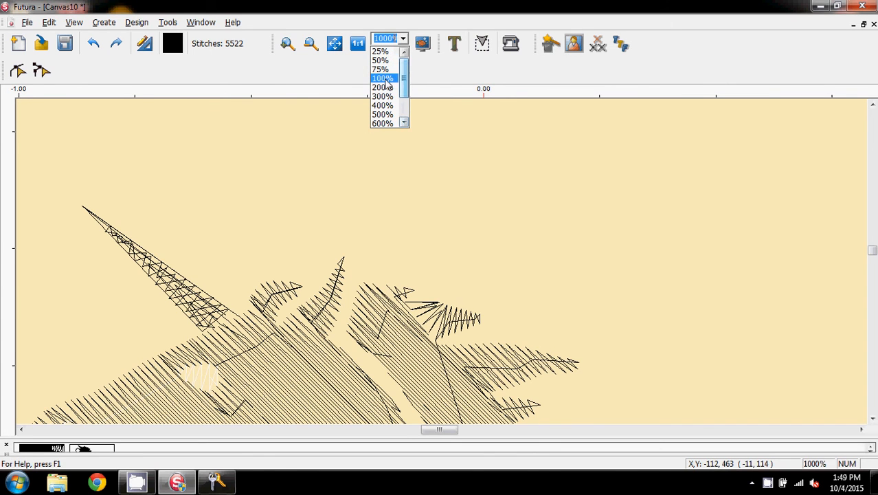
click(381, 77)
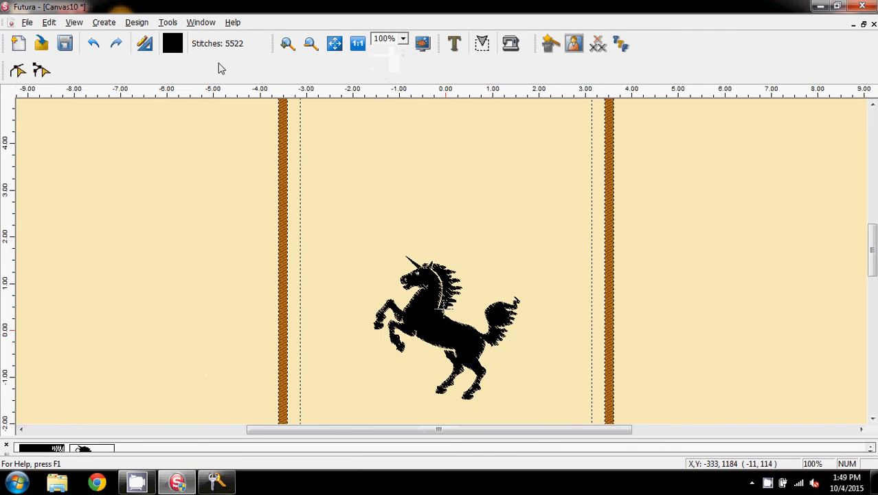
Examine the stitch fill at 1000% zoom from the head down the body to the legs and across to the tail
click(402, 38)
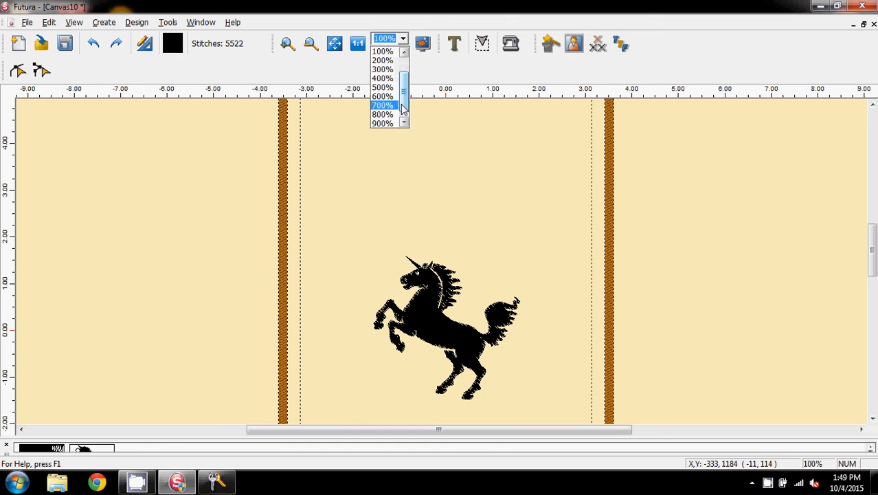
scroll(398, 117, down, 1)
click(385, 123)
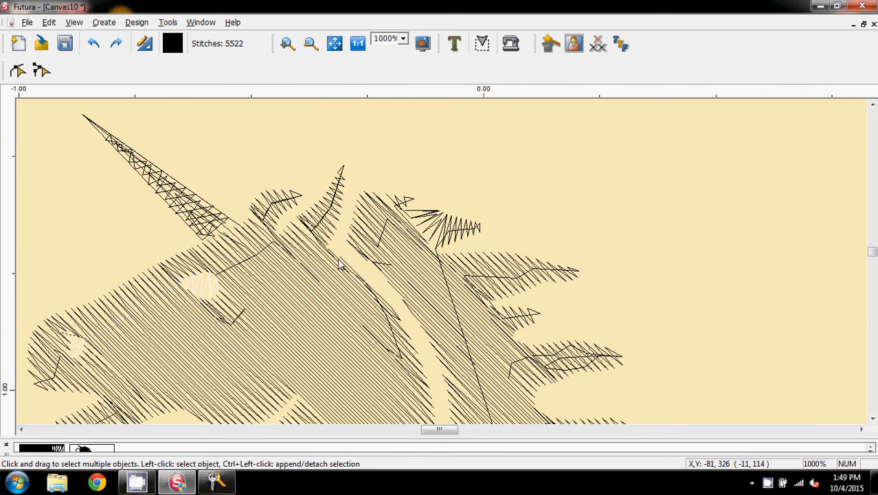
scroll(389, 229, down, 2)
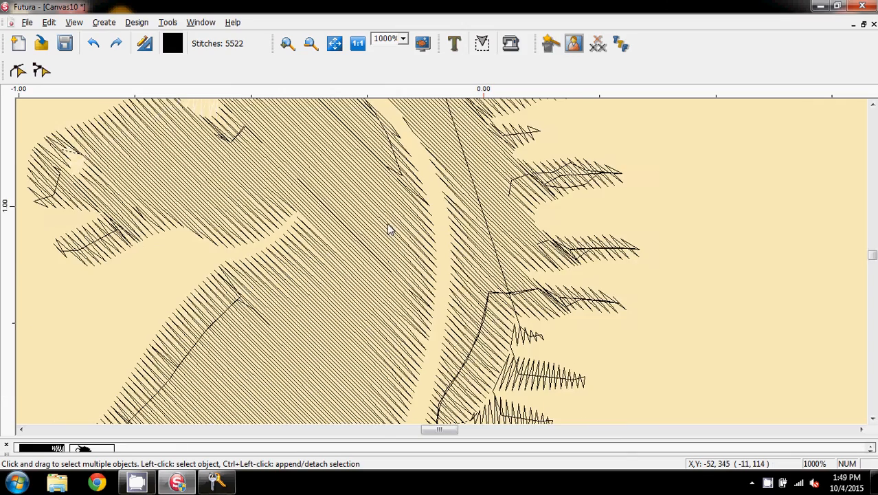
scroll(389, 233, down, 4)
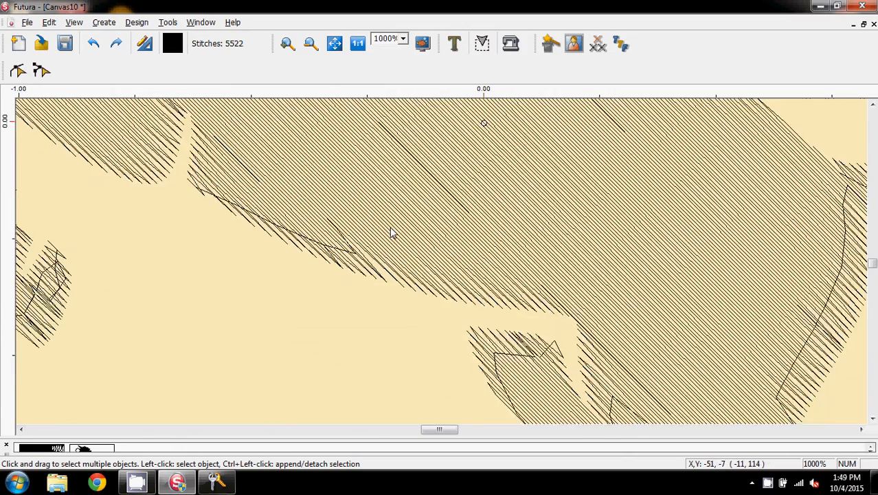
scroll(389, 233, down, 2)
scroll(390, 232, up, 5)
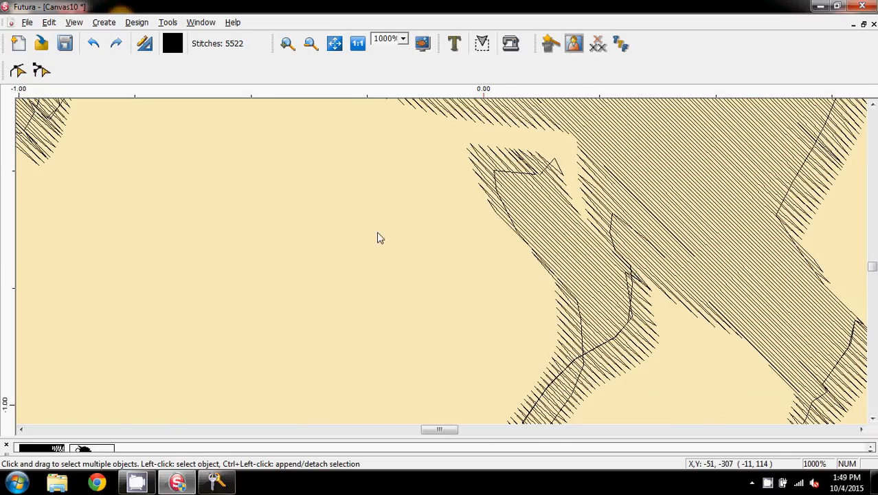
scroll(232, 237, up, 1)
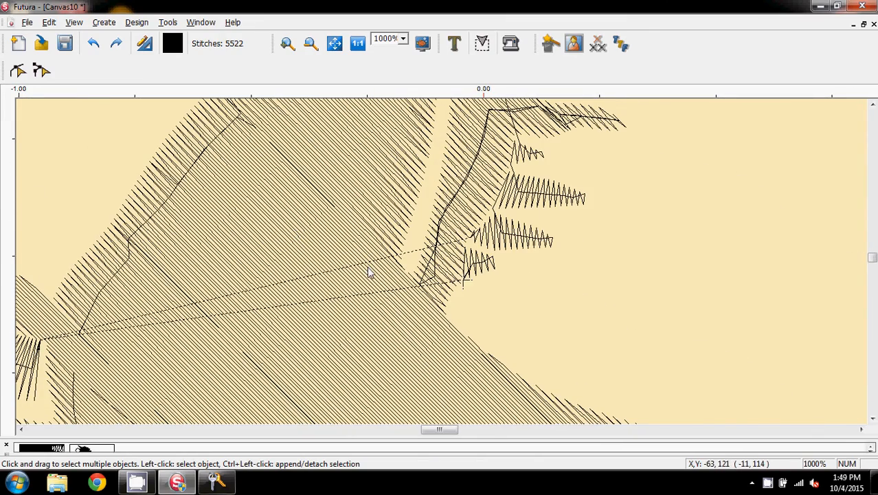
scroll(368, 271, down, 2)
drag(439, 429, 462, 429)
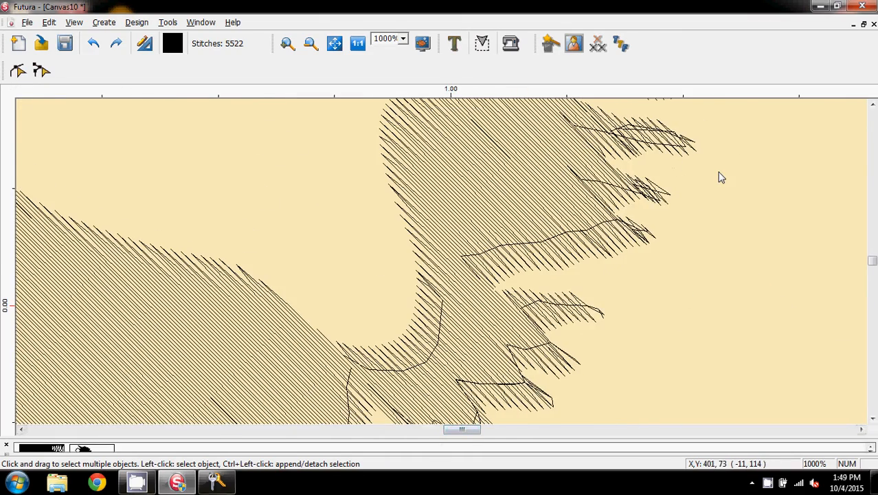
scroll(498, 186, up, 2)
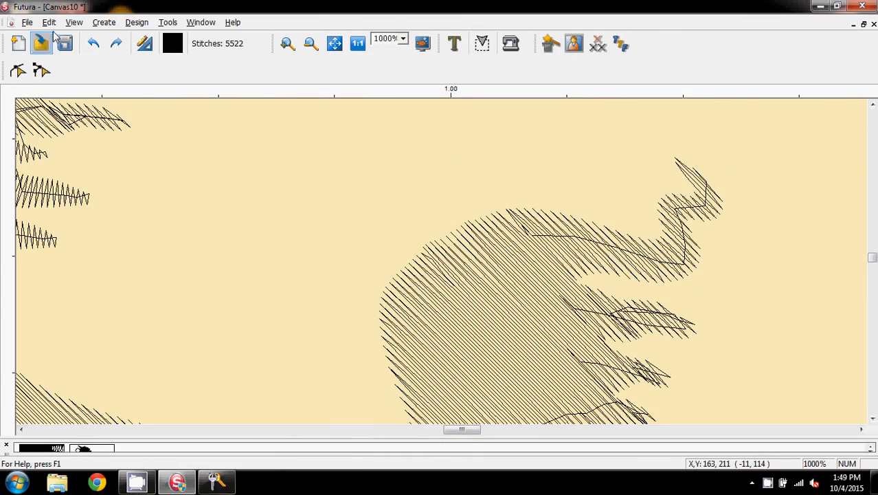
Show the individual stitch points of the tail and the rest of the design at 1000% zoom
click(74, 22)
click(96, 119)
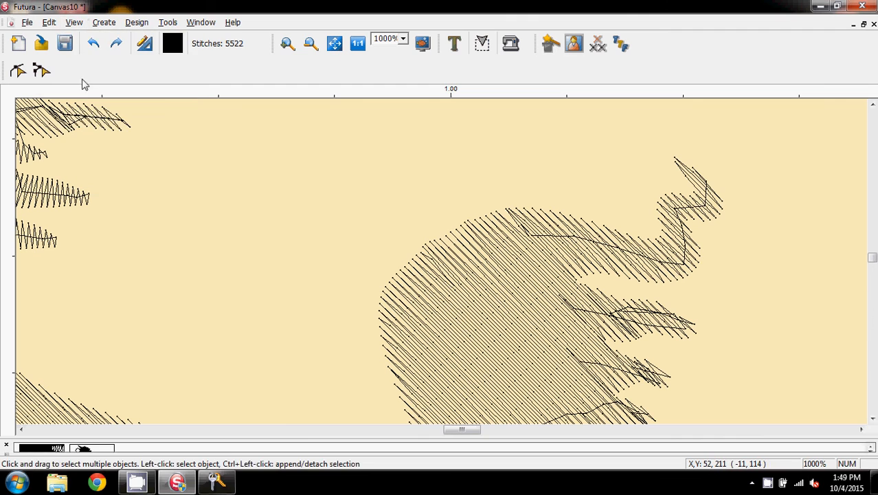
click(74, 22)
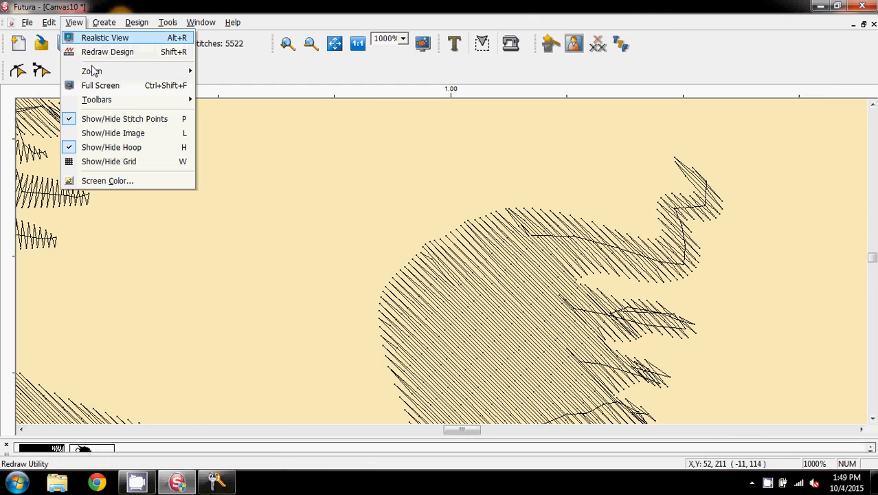
click(97, 121)
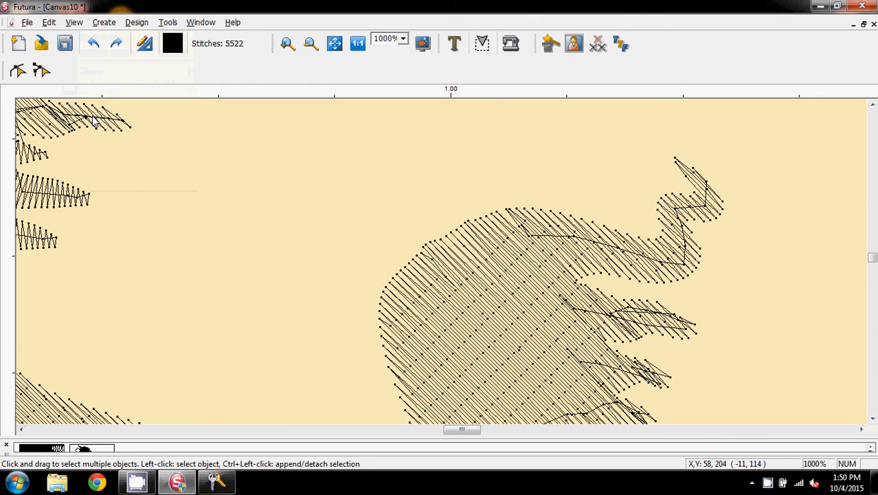
Edit the tail tip's stitches, pulling five points up and to the left into a spiky fan, including X 383, Y 205 and X 370, Y 207
click(41, 71)
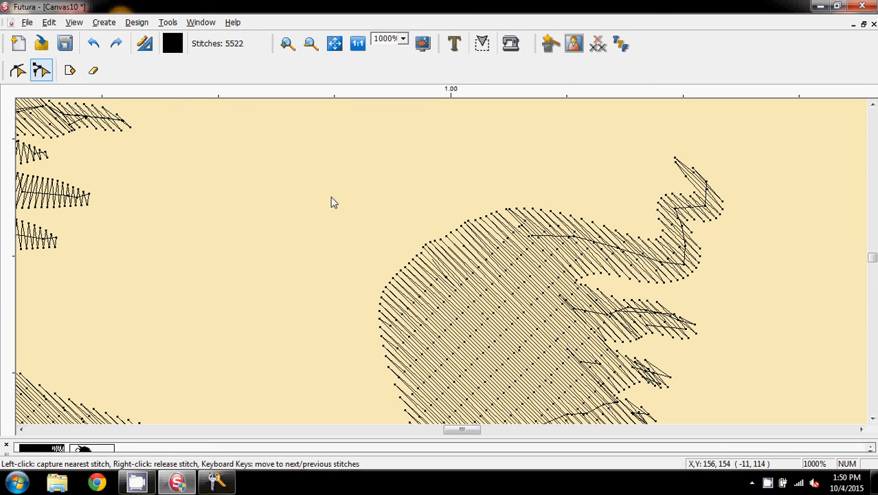
click(674, 156)
drag(674, 158, 685, 114)
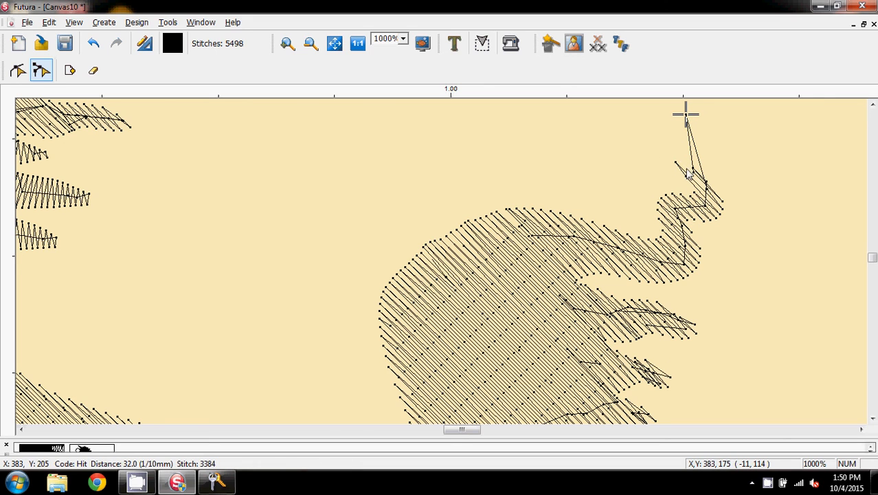
drag(676, 156, 661, 111)
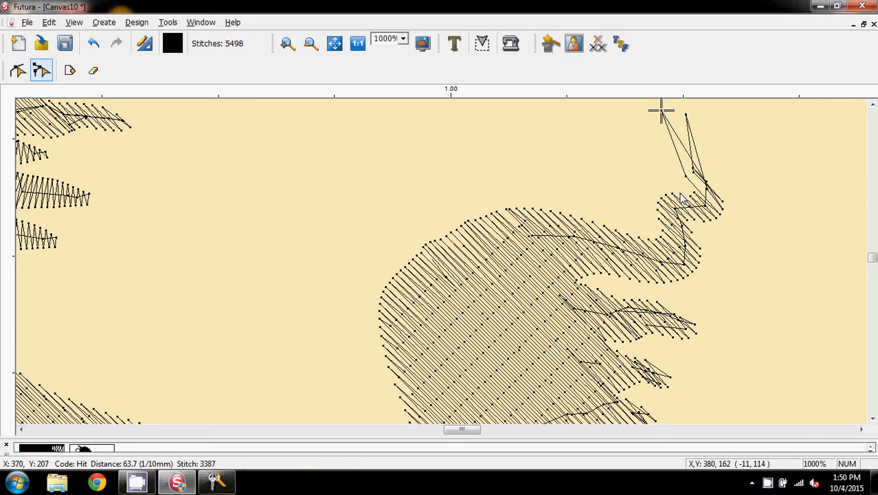
drag(692, 194, 654, 141)
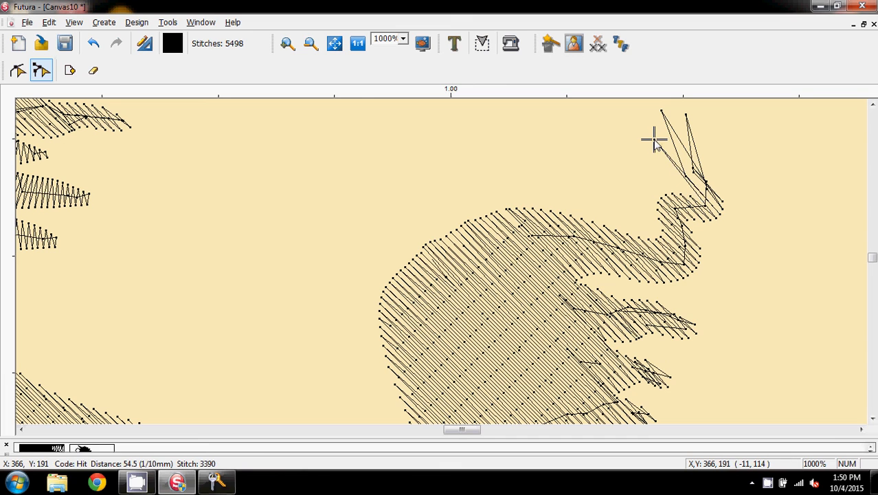
drag(691, 199, 631, 134)
drag(680, 197, 620, 156)
Pull more tail-tip stitch points out to the right, including X 404, Y 196 and X 433, Y 143, and leave stitch editing
drag(715, 195, 724, 130)
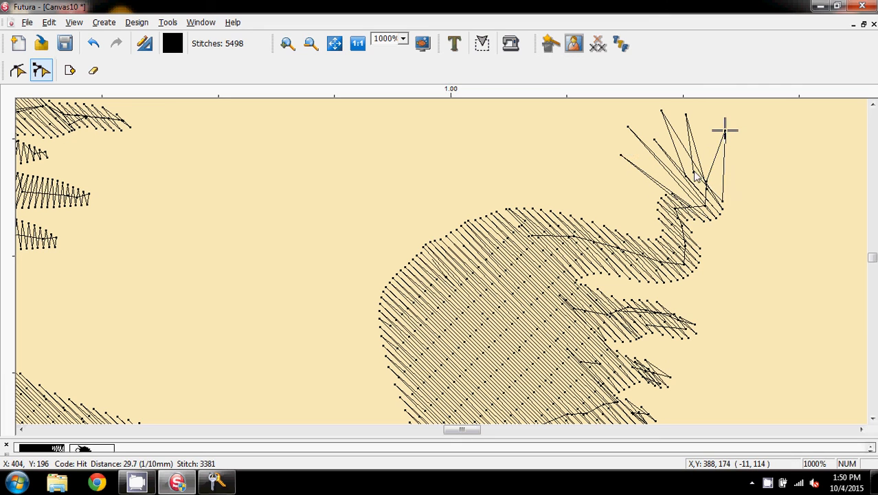
drag(693, 173, 750, 161)
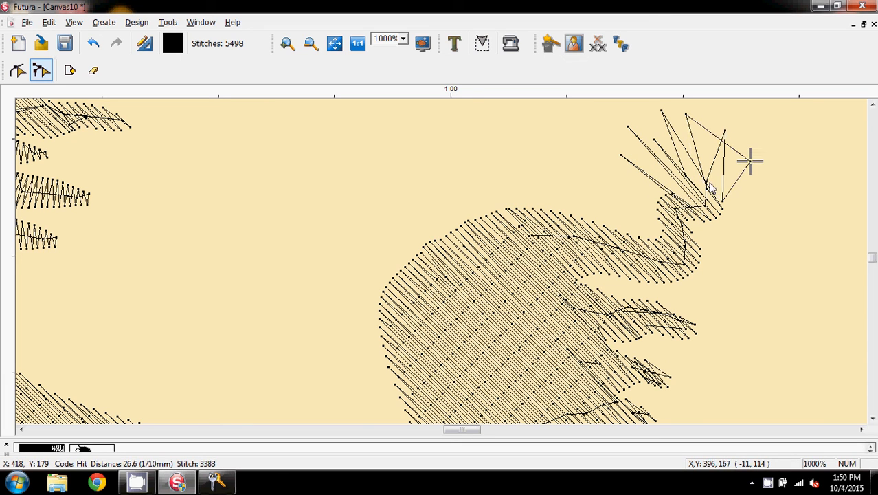
drag(701, 182, 758, 189)
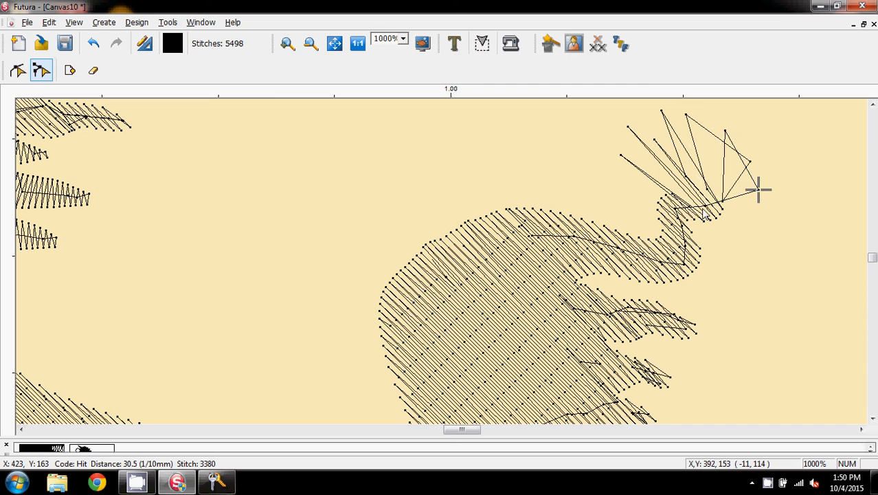
drag(703, 214, 776, 227)
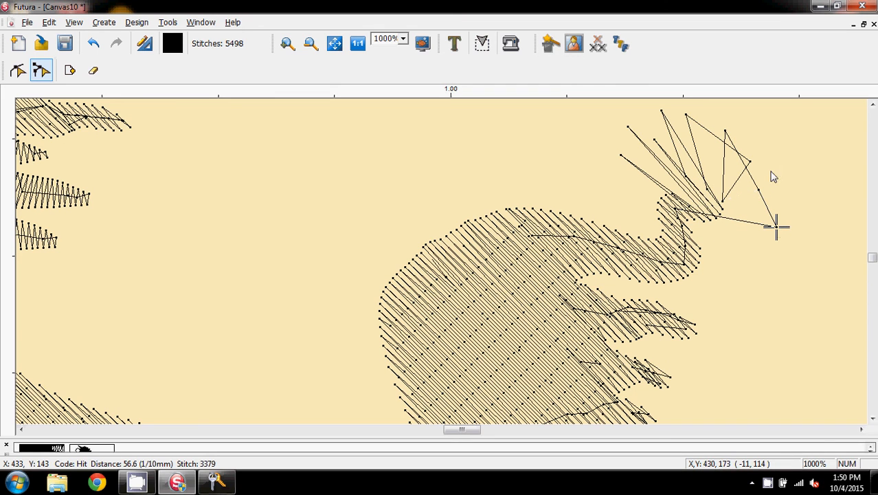
drag(758, 192, 723, 253)
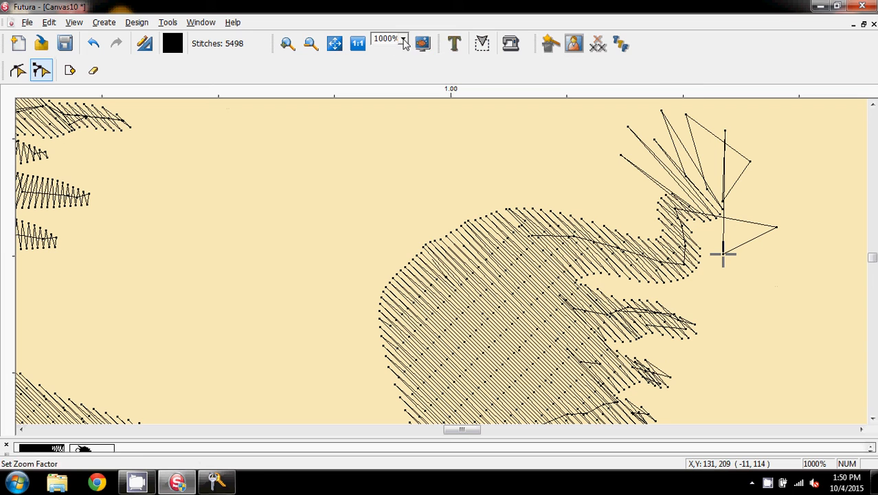
click(42, 72)
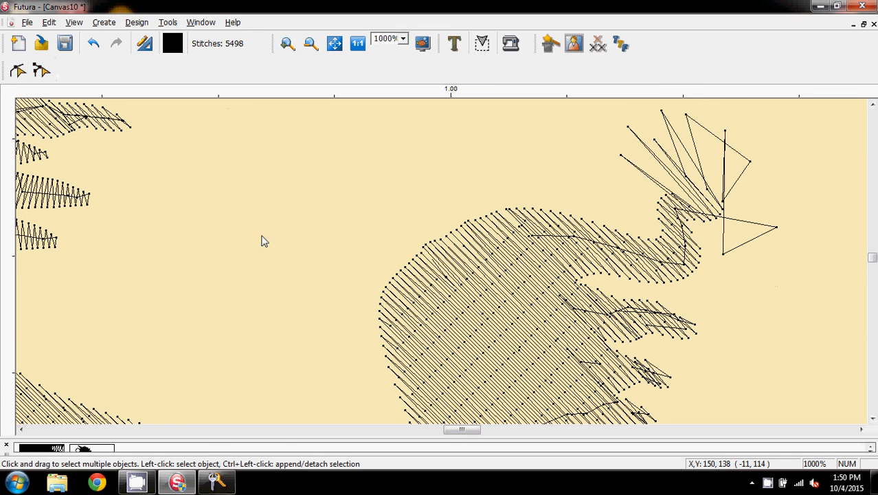
Show the whole unicorn at 100% zoom and hide the stitch points
scroll(263, 240, down, 3)
click(404, 40)
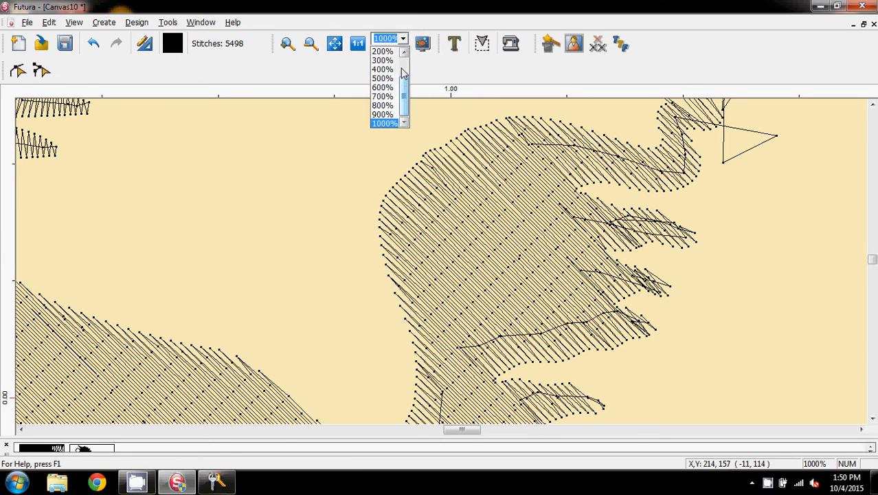
scroll(404, 82, up, 1)
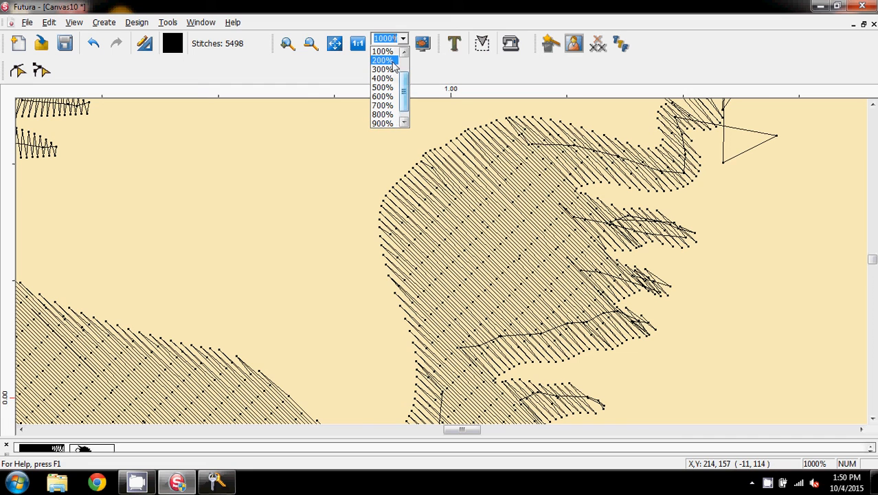
click(382, 52)
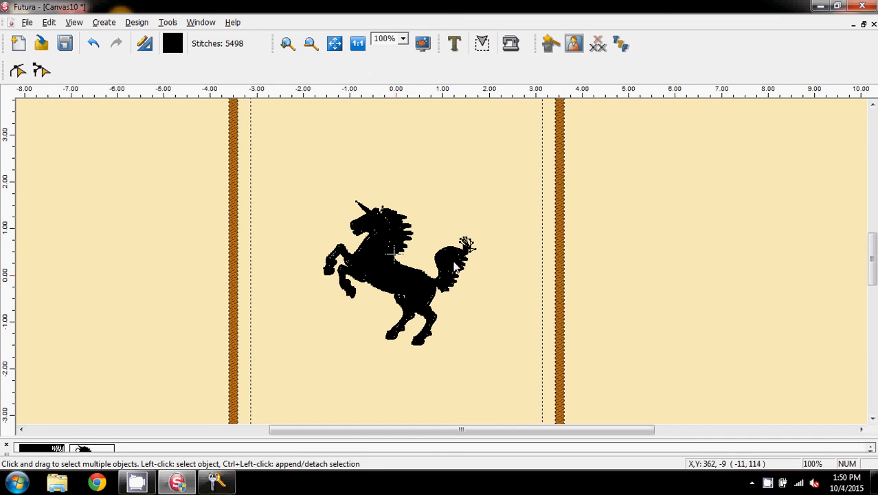
click(74, 22)
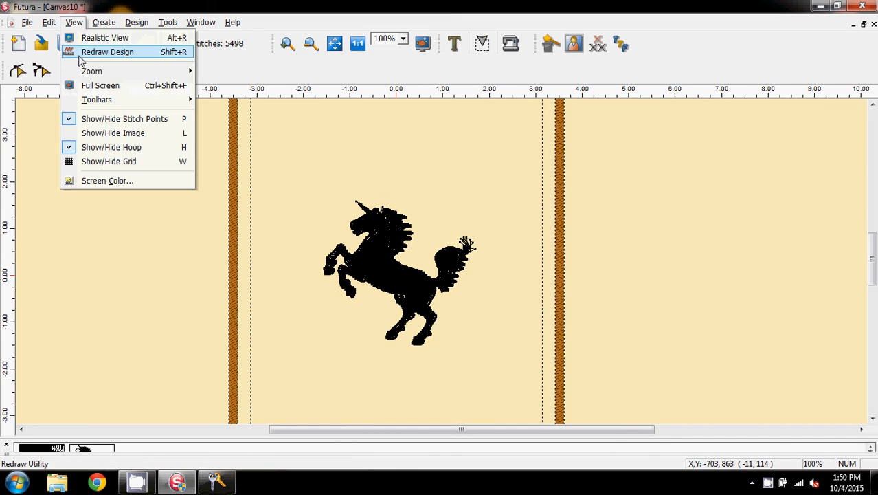
click(88, 119)
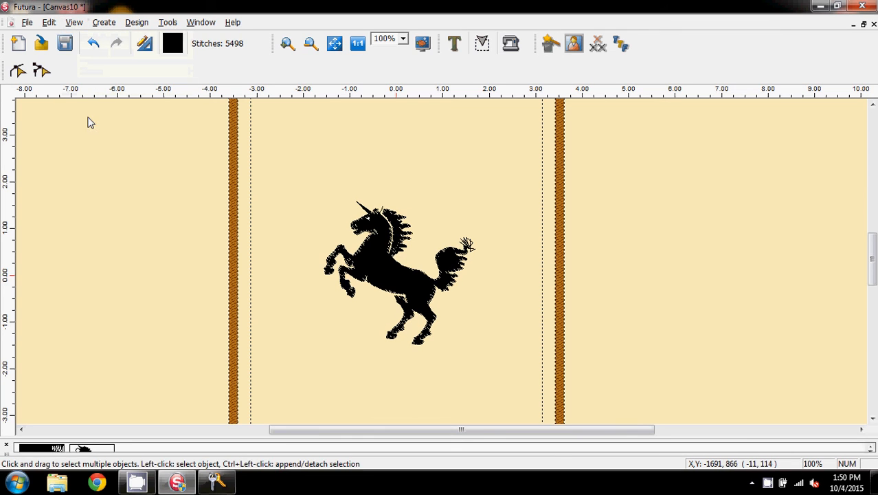
Turn on the realistic view and examine the unicorn and its reshaped tail tip at 300% zoom
click(74, 22)
click(89, 35)
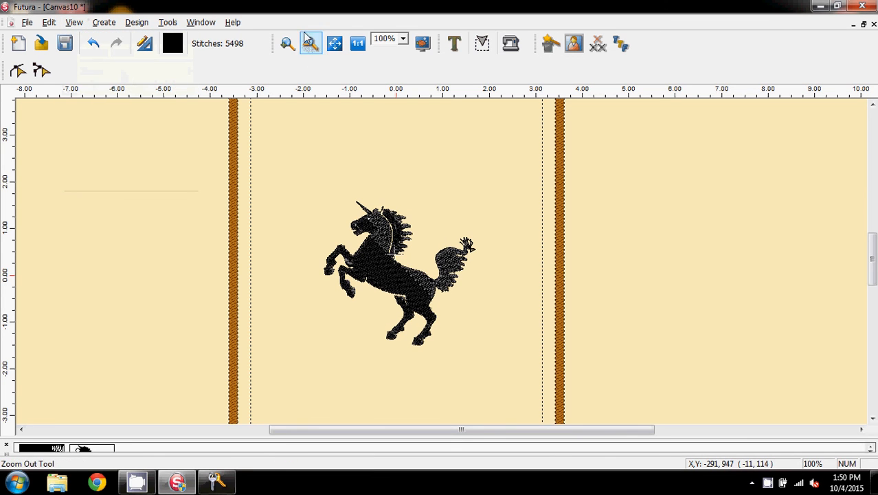
click(402, 39)
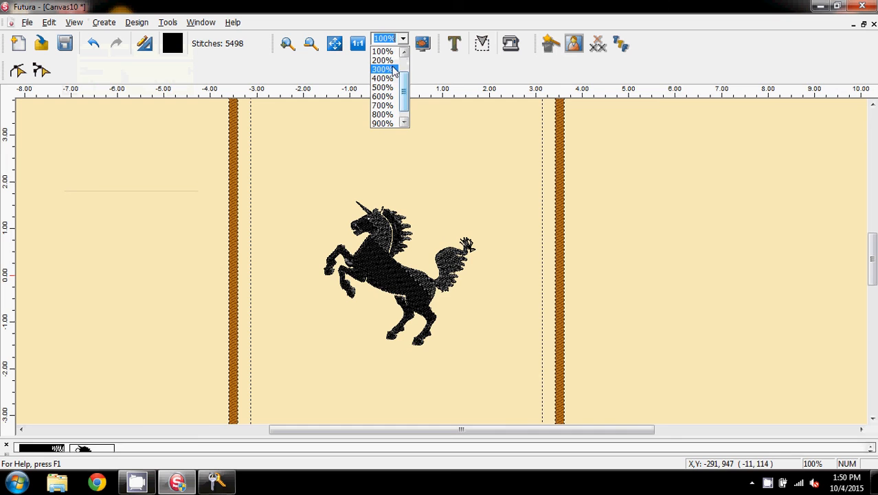
click(389, 70)
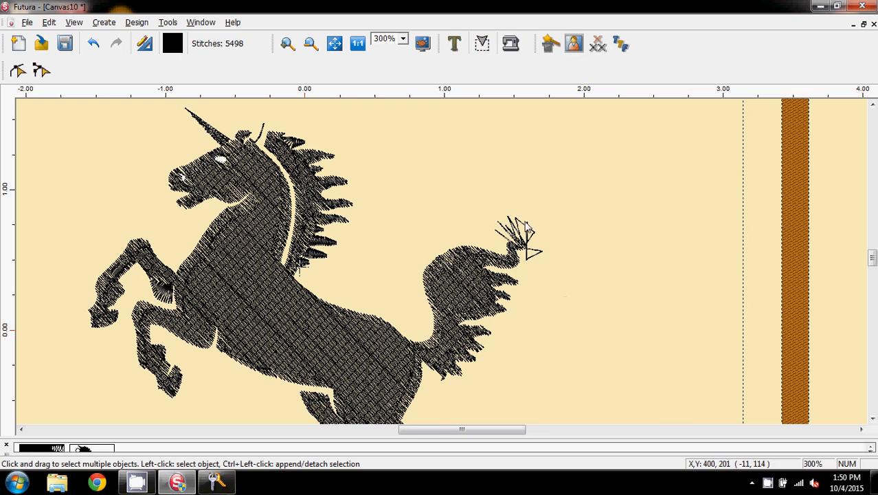
scroll(649, 247, down, 4)
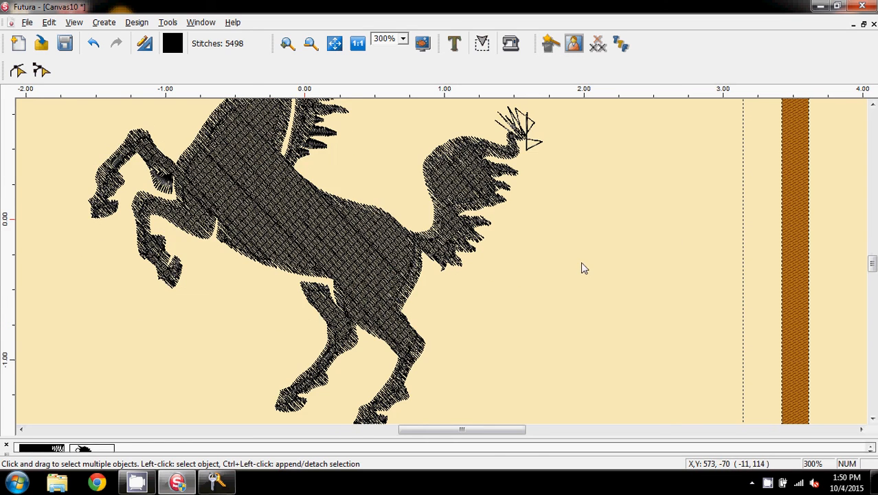
scroll(573, 268, up, 3)
scroll(570, 268, up, 2)
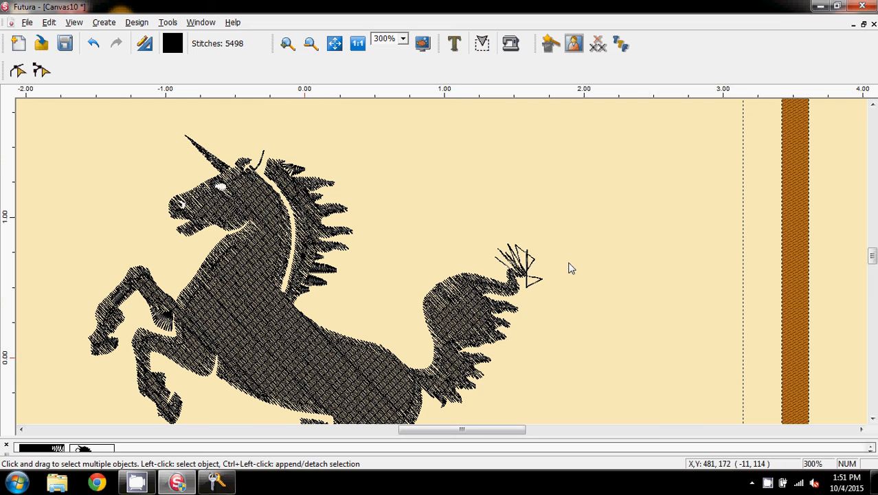
scroll(574, 199, down, 1)
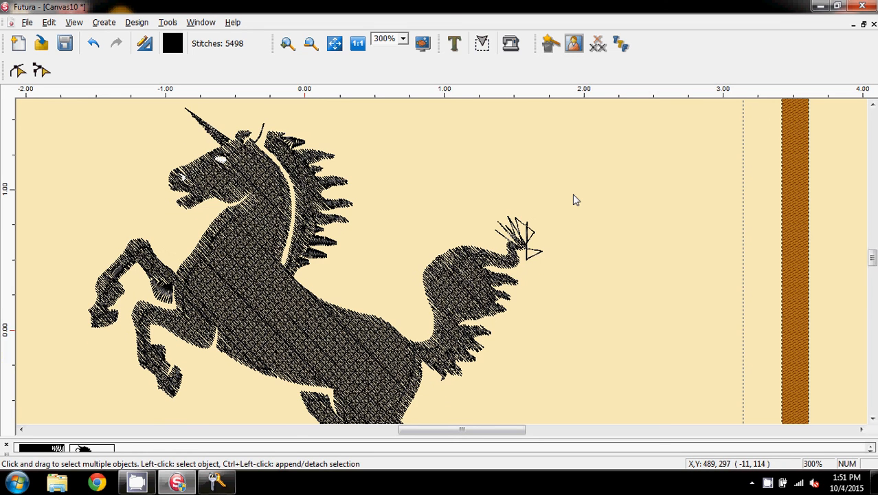